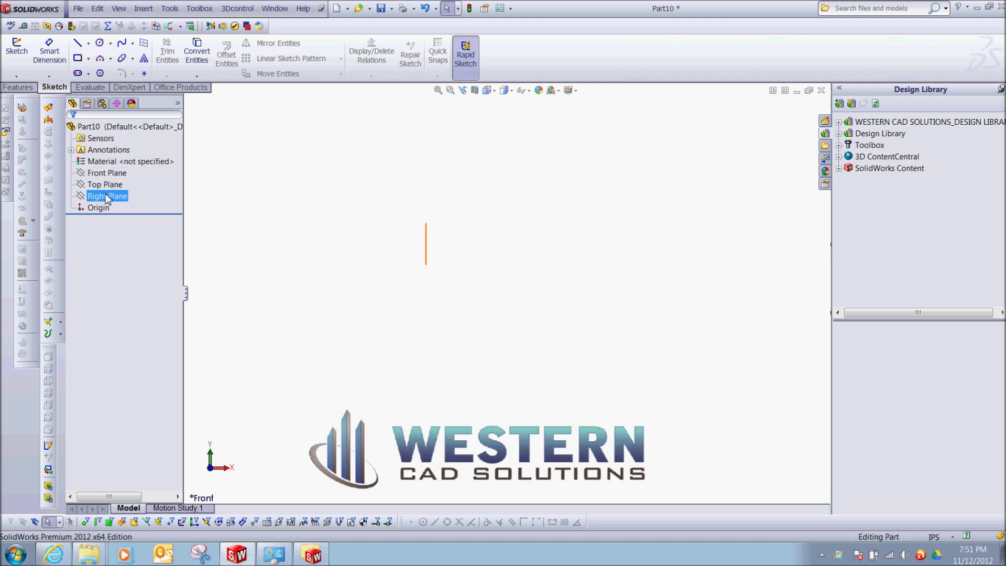
Step: Start a sketch on the Front Plane and draw a long thin corner rectangle
{"action": "left_click", "coordinate": [104, 175]}
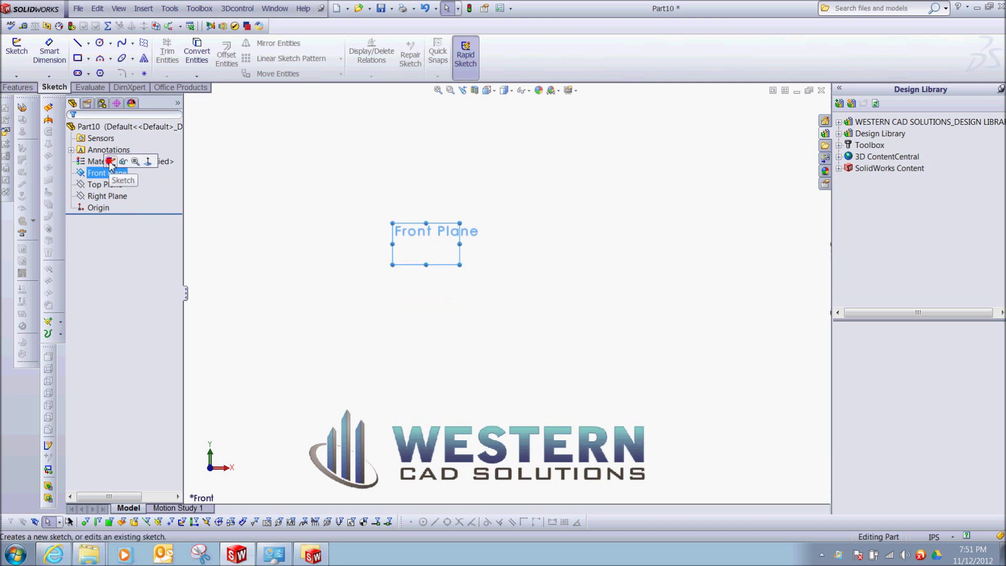
{"action": "left_click", "coordinate": [111, 161]}
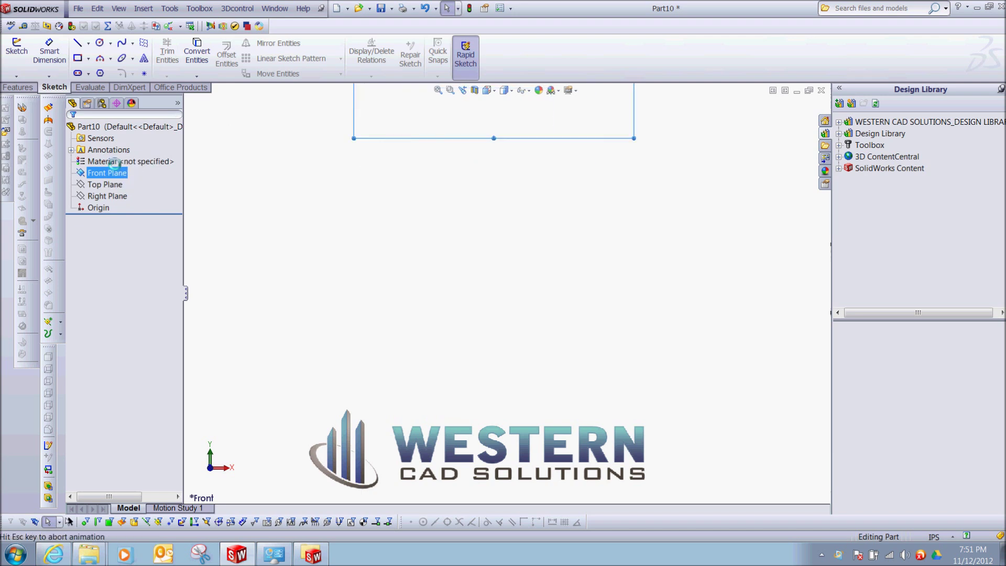
{"action": "left_click", "coordinate": [79, 60]}
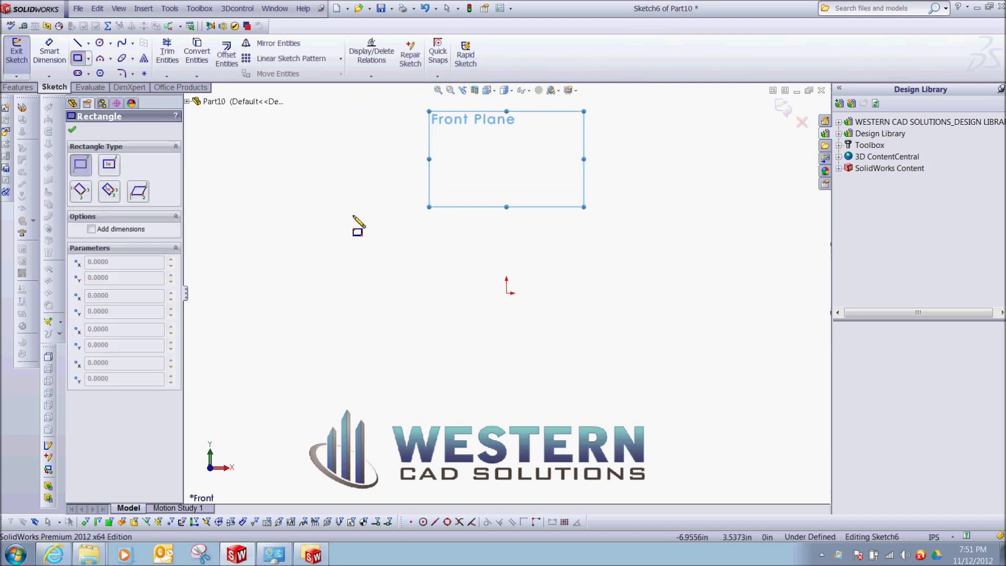
{"action": "left_click_drag", "start_coordinate": [332, 188], "coordinate": [749, 311]}
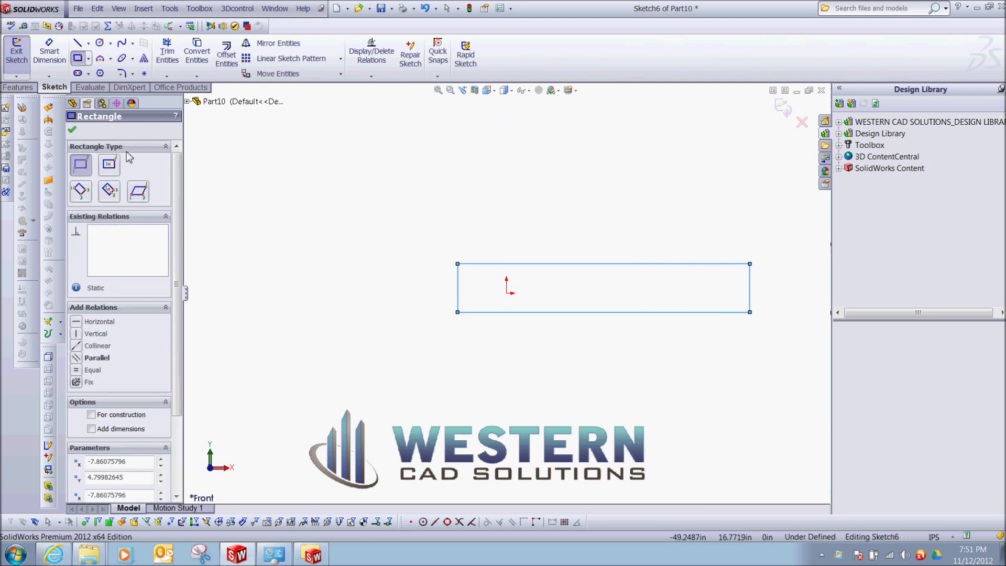
Step: Draw a horizontal line across the rectangle from its left edge to its right edge
{"action": "left_click", "coordinate": [83, 43]}
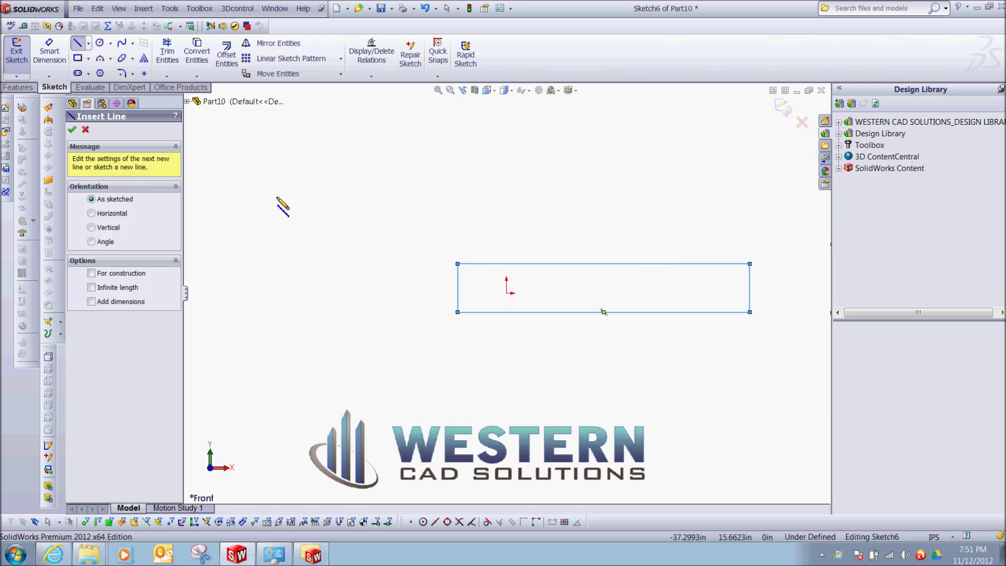
{"action": "left_click", "coordinate": [457, 288]}
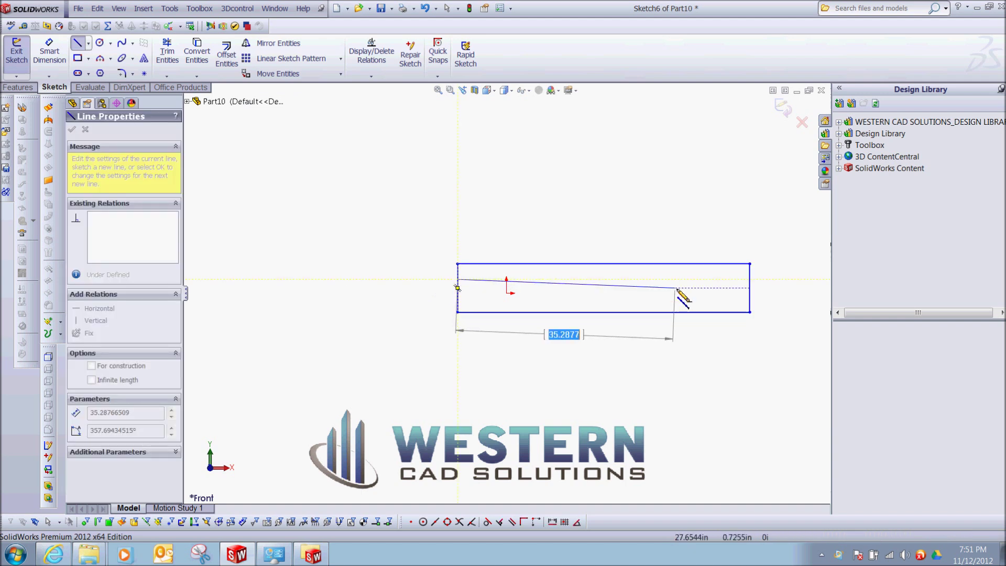
{"action": "left_click", "coordinate": [750, 278]}
{"action": "key", "text": "Escape"}
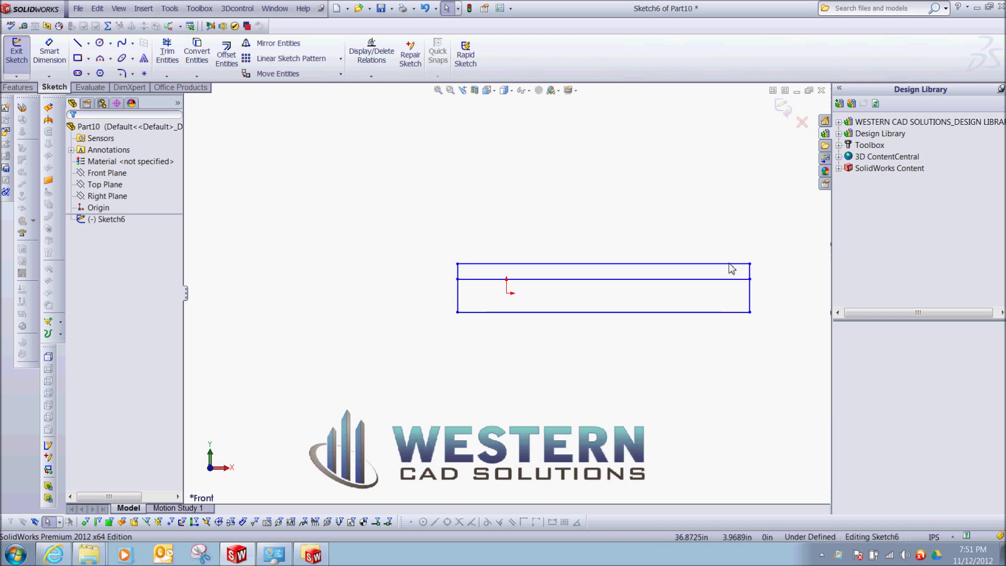
{"action": "left_click", "coordinate": [169, 9]}
Step: Group the split rectangle's five lines into Block18-1, with its insertion point at the lower-left corner
{"action": "mouse_move", "coordinate": [205, 341]}
{"action": "left_click", "coordinate": [292, 338]}
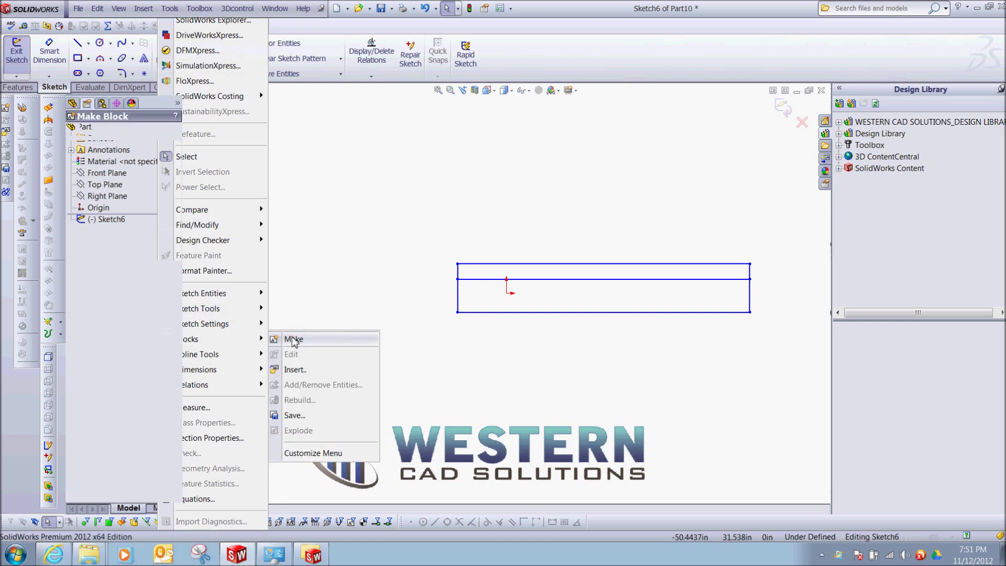
{"action": "left_click_drag", "start_coordinate": [453, 228], "coordinate": [450, 230]}
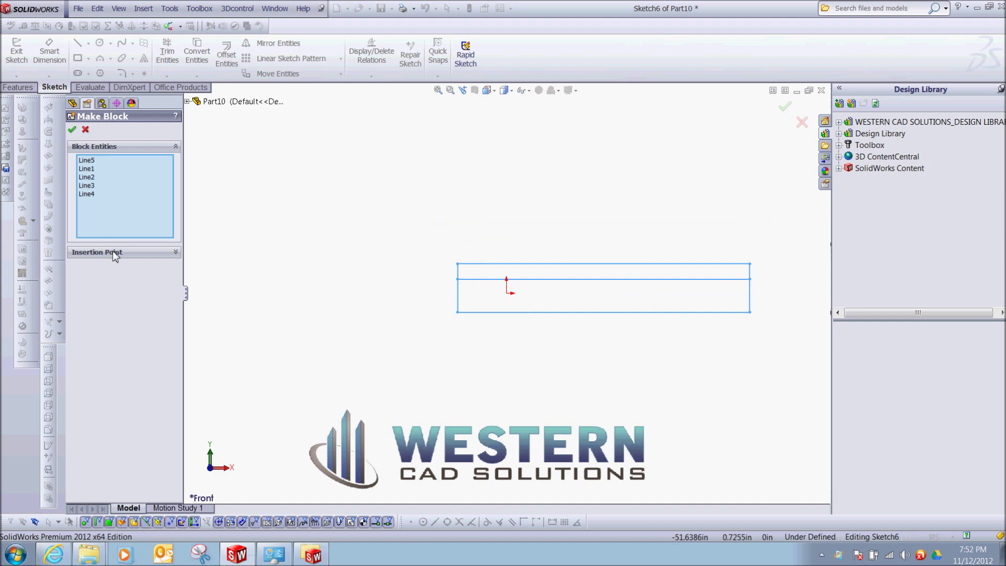
{"action": "left_click", "coordinate": [175, 254]}
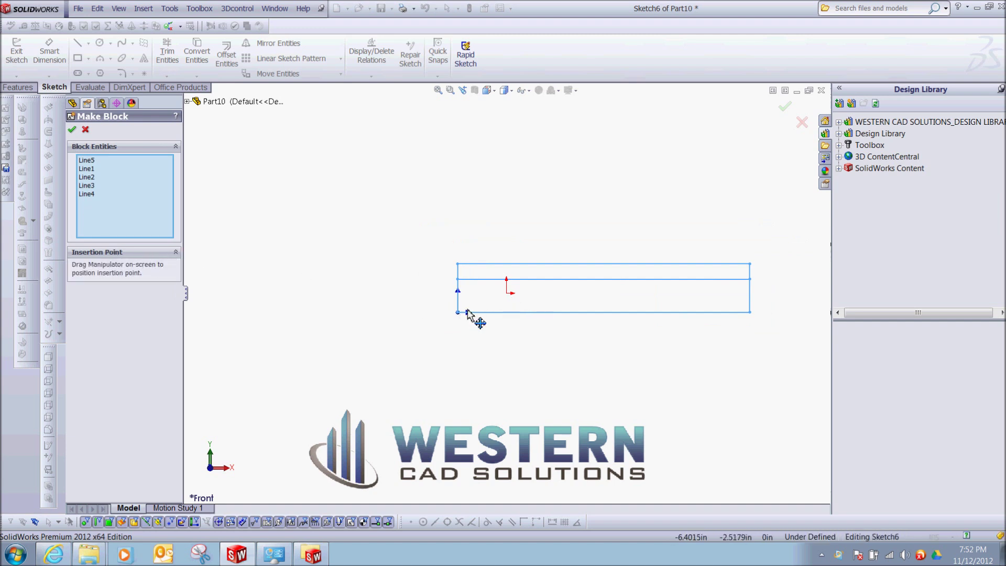
{"action": "left_click", "coordinate": [72, 131]}
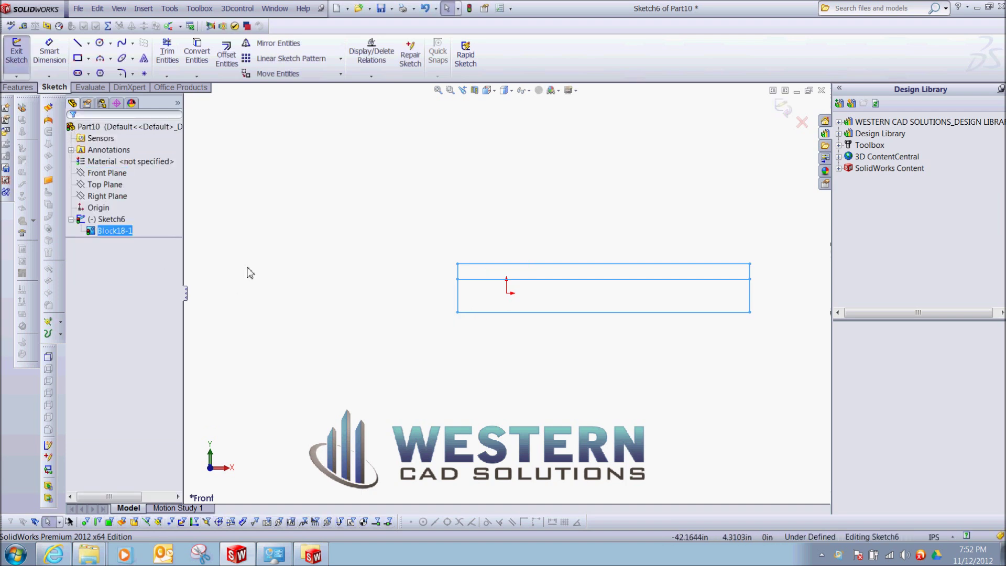
{"action": "left_click", "coordinate": [120, 232]}
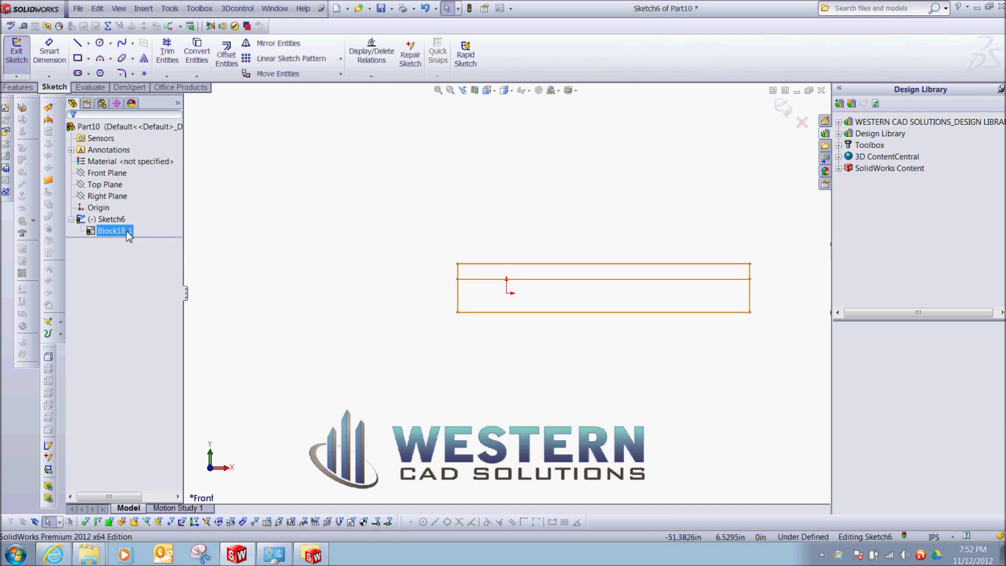
{"action": "left_click", "coordinate": [306, 247]}
Step: Draw a stepped, closed six-line profile to the left of the first block
{"action": "scroll", "coordinate": [358, 259], "scroll_direction": "up", "scroll_amount": 3}
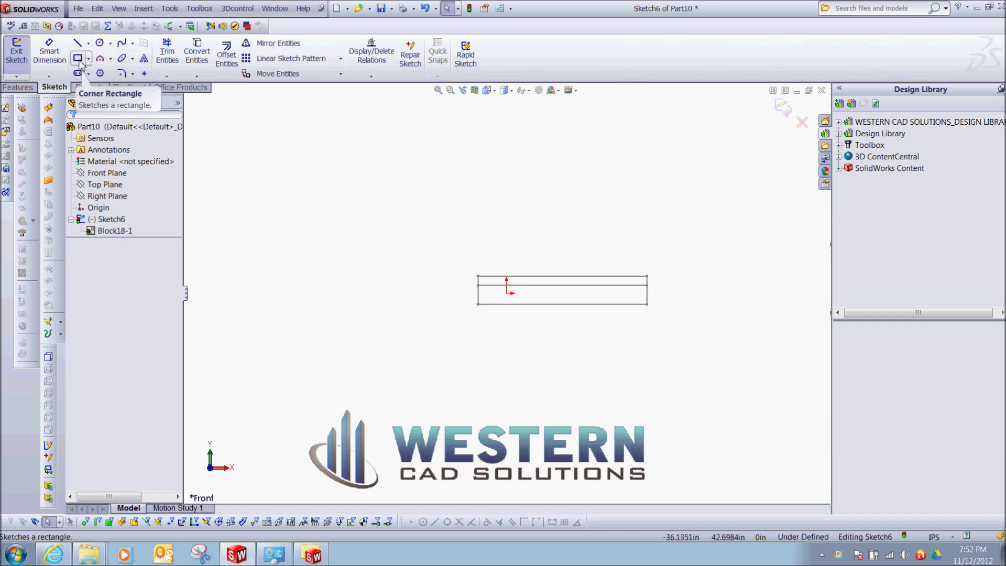
{"action": "left_click", "coordinate": [78, 43]}
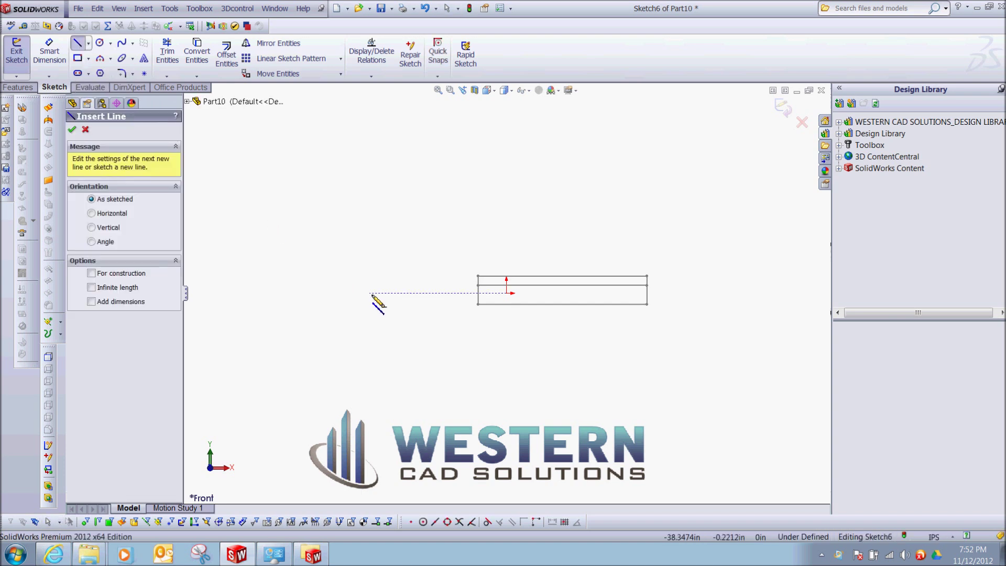
{"action": "left_click", "coordinate": [433, 303]}
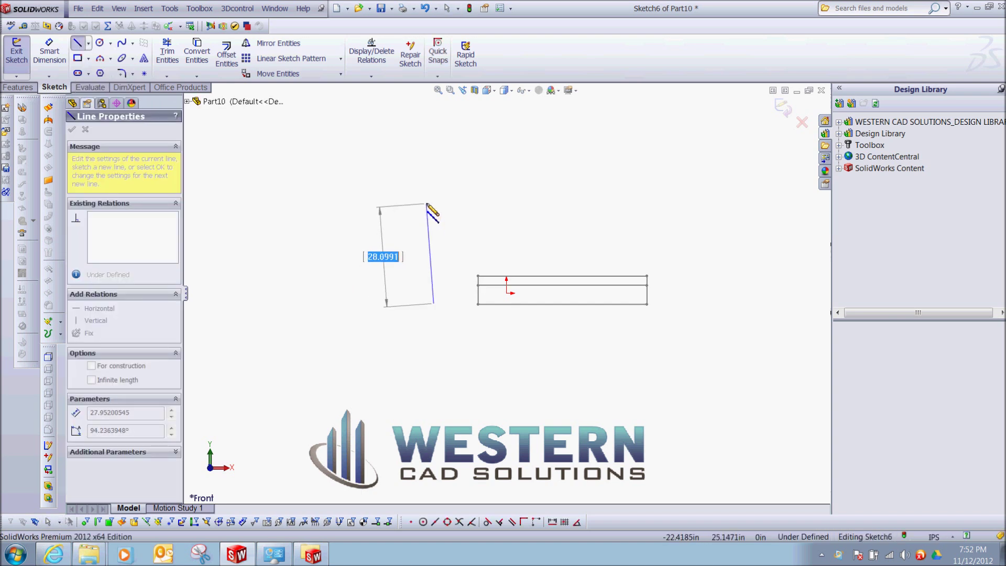
{"action": "left_click", "coordinate": [434, 190]}
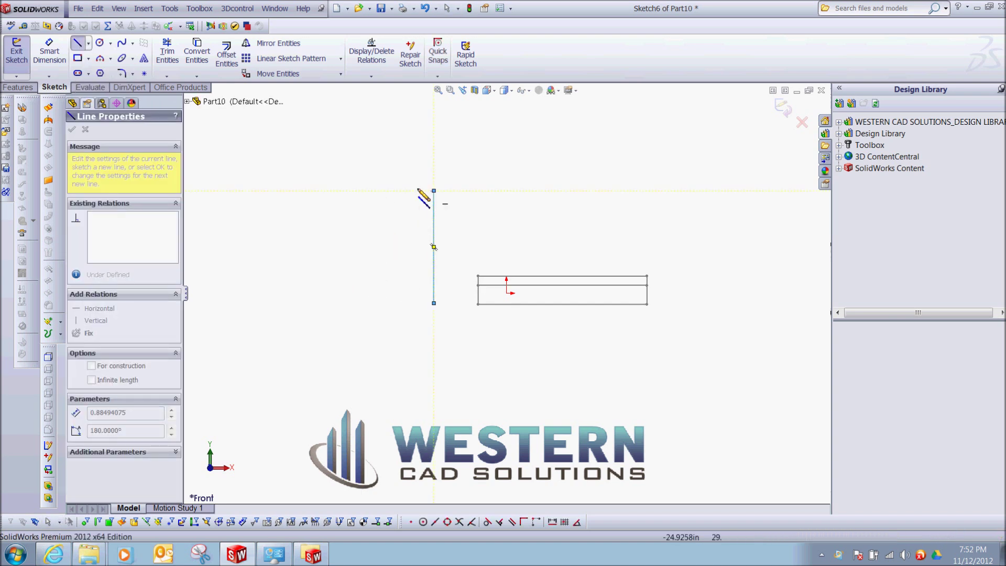
{"action": "left_click", "coordinate": [303, 191]}
{"action": "left_click", "coordinate": [303, 238]}
{"action": "scroll", "coordinate": [293, 245], "scroll_direction": "up", "scroll_amount": 2}
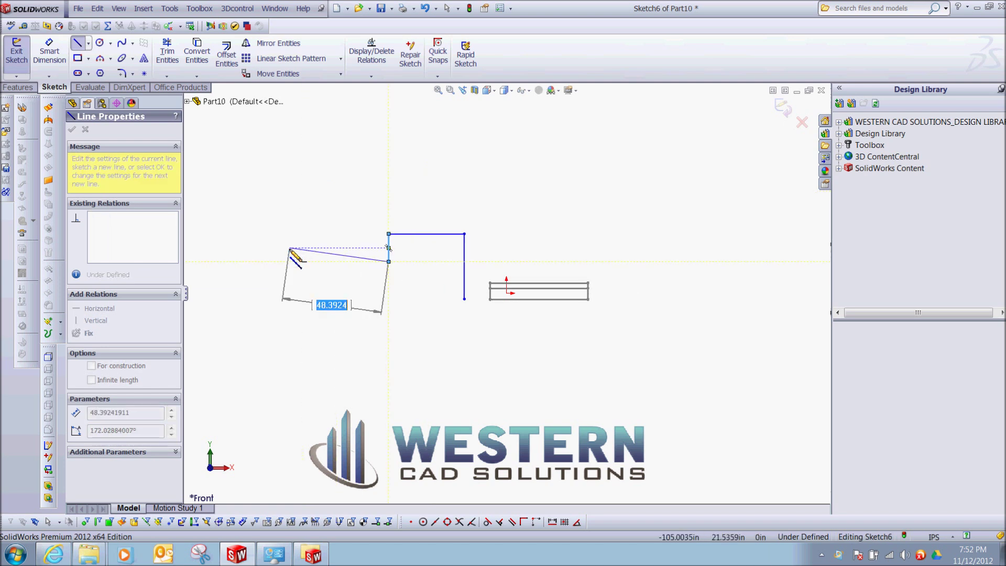
{"action": "left_click", "coordinate": [283, 261]}
{"action": "left_click", "coordinate": [282, 299]}
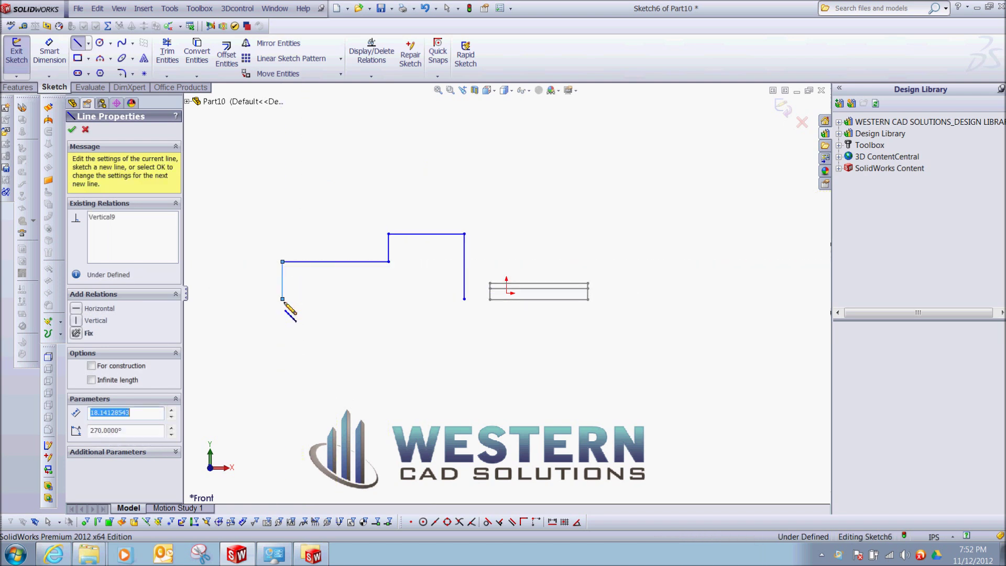
{"action": "left_click", "coordinate": [464, 299]}
{"action": "key", "text": "Escape"}
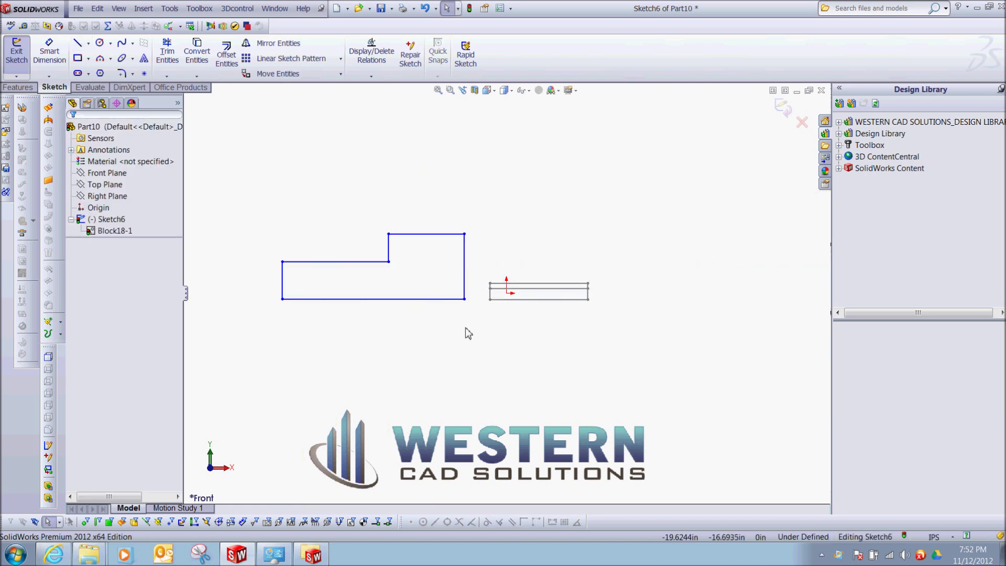
Step: Group the stepped profile's six lines into a second block, Block19-1
{"action": "left_click", "coordinate": [168, 9]}
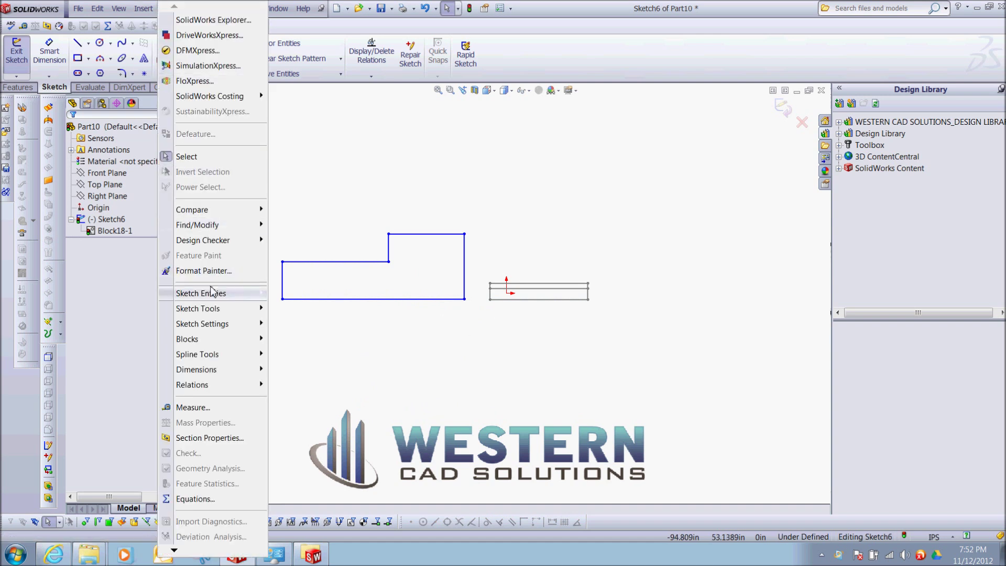
{"action": "mouse_move", "coordinate": [213, 340]}
{"action": "left_click", "coordinate": [307, 342]}
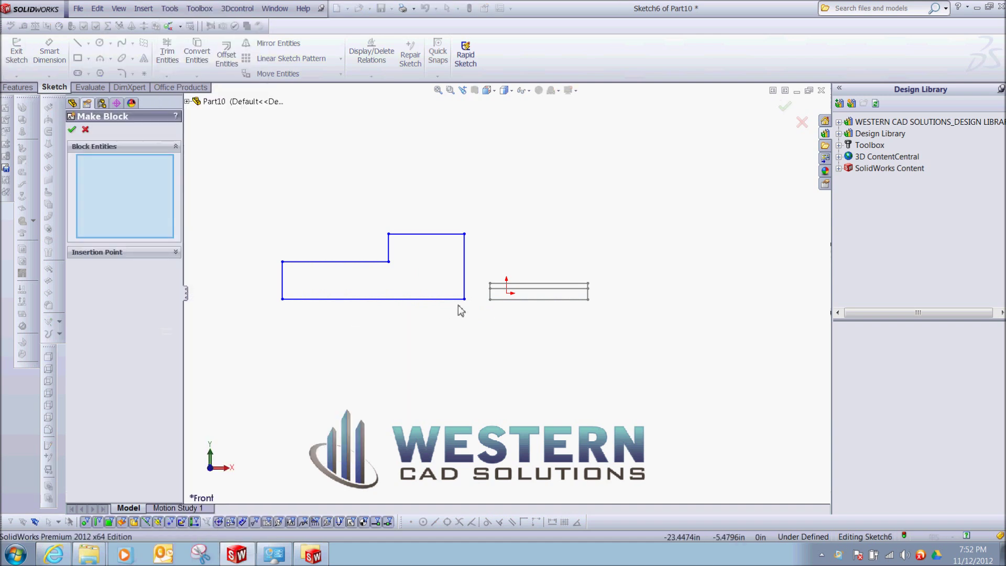
{"action": "mouse_move", "coordinate": [471, 310]}
{"action": "left_mouse_down"}
{"action": "mouse_move", "coordinate": [359, 215]}
{"action": "mouse_move", "coordinate": [263, 221]}
{"action": "left_mouse_up"}
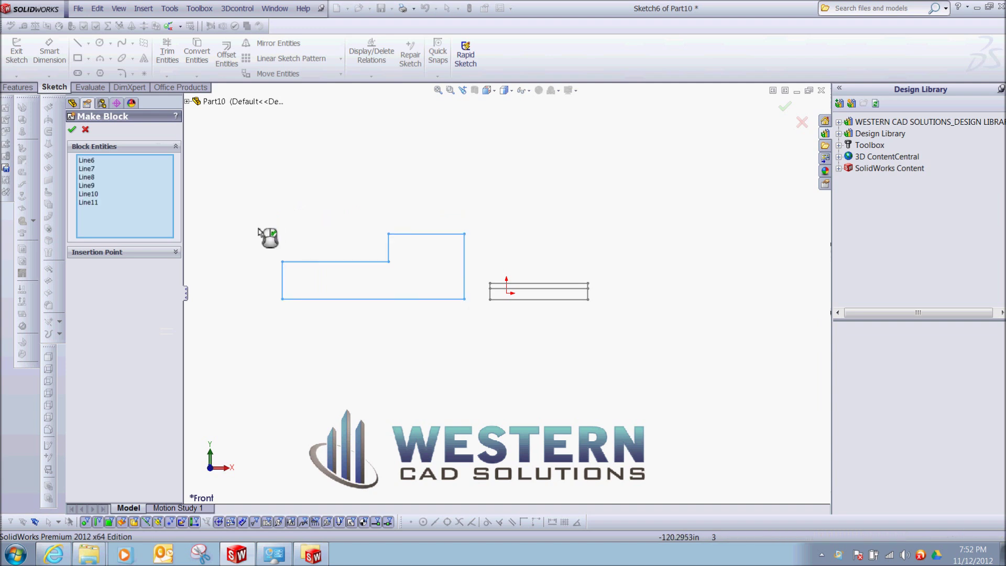
{"action": "left_click", "coordinate": [72, 130]}
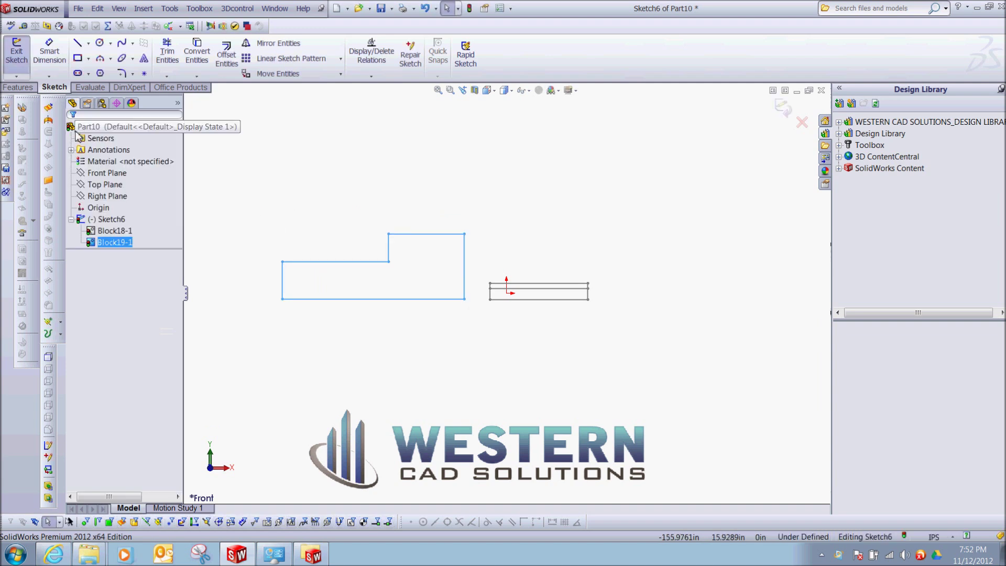
{"action": "scroll", "coordinate": [422, 227], "scroll_direction": "up", "scroll_amount": 2}
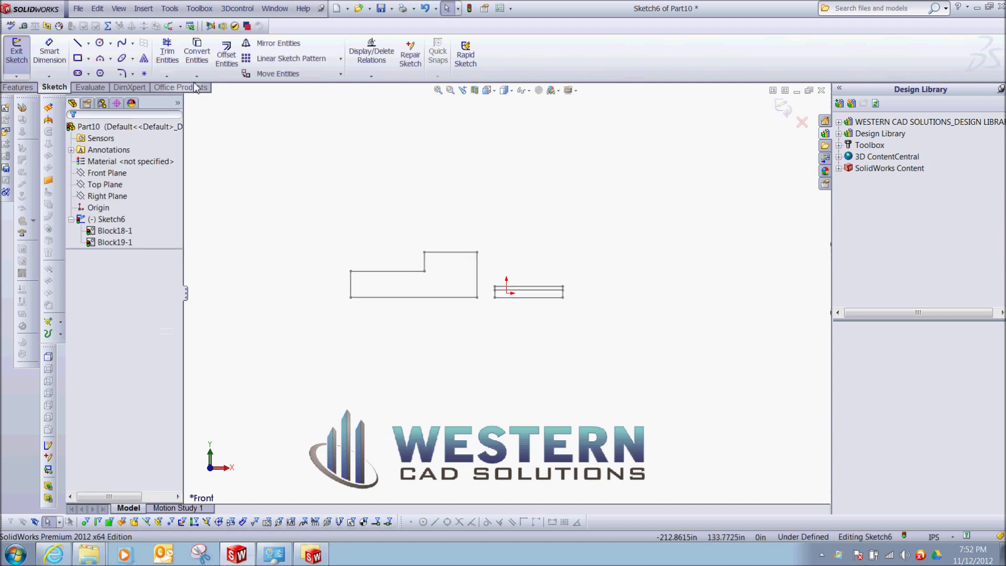
Step: Draw a short horizontal line from the profile's top right, continuing diagonally down above the first block
{"action": "left_click", "coordinate": [81, 46]}
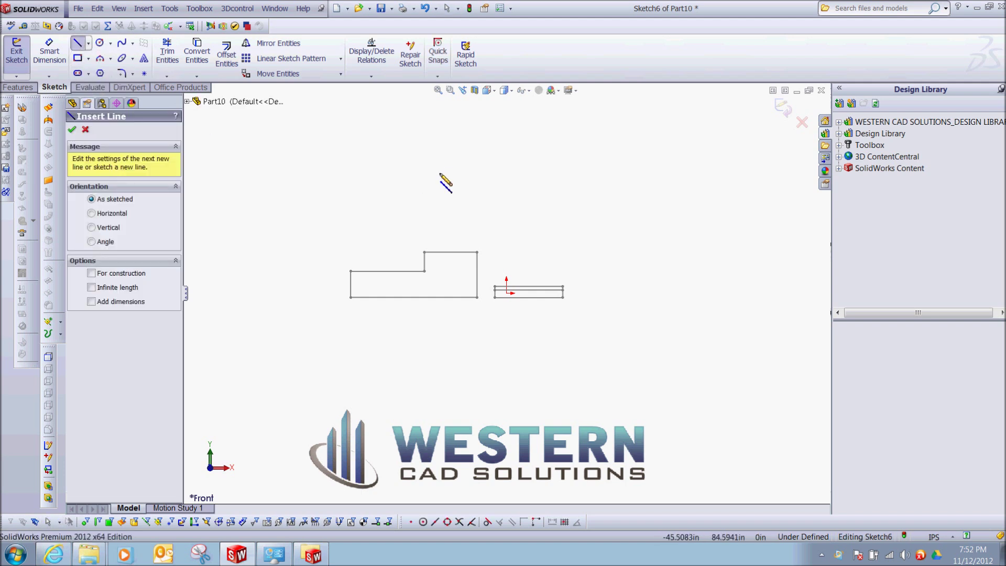
{"action": "scroll", "coordinate": [473, 265], "scroll_direction": "down", "scroll_amount": 3}
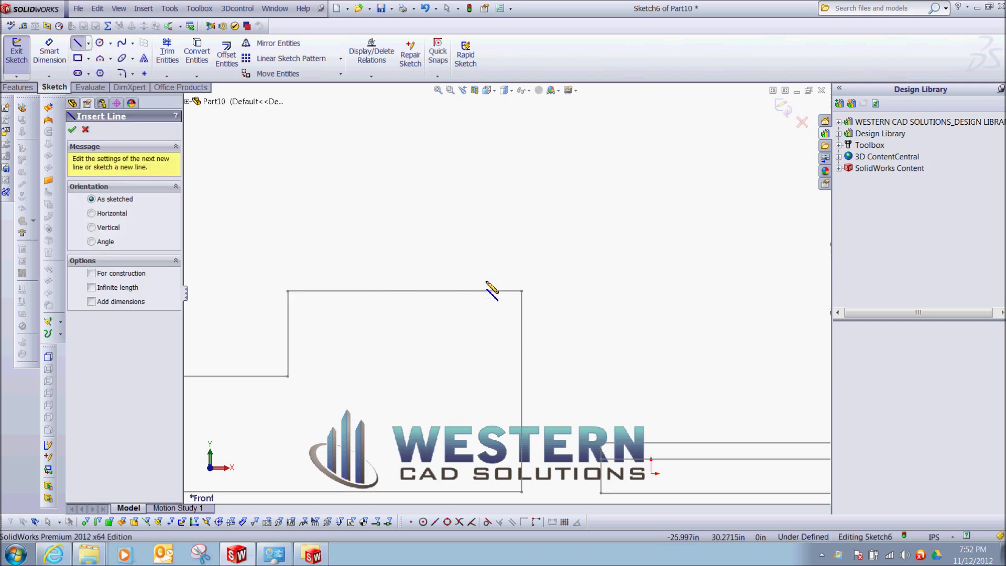
{"action": "left_click", "coordinate": [486, 282]}
{"action": "left_click", "coordinate": [530, 280]}
{"action": "scroll", "coordinate": [507, 294], "scroll_direction": "up", "scroll_amount": 2}
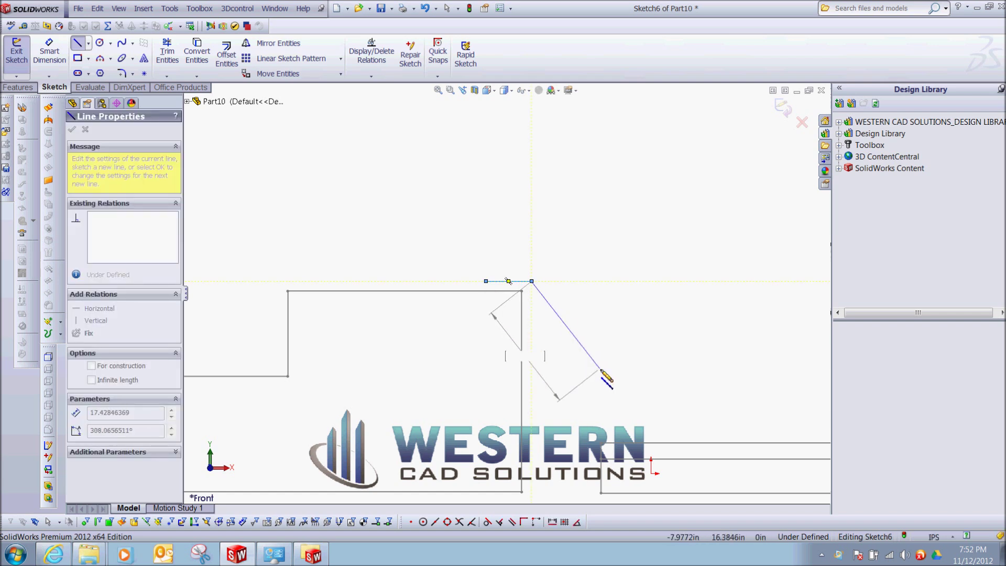
{"action": "left_click", "coordinate": [638, 379]}
{"action": "key", "text": "Escape"}
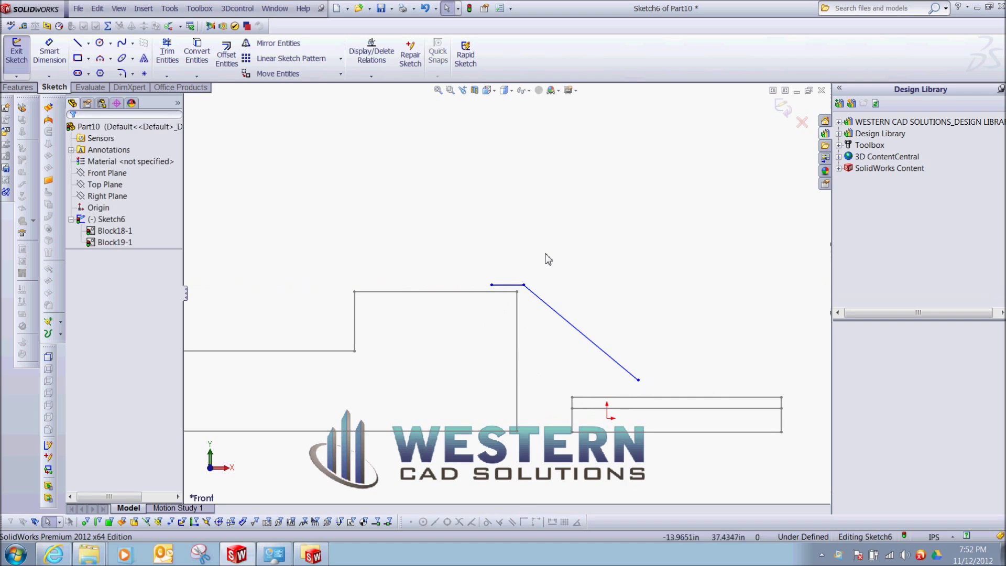
Step: Dimension the angle between the short horizontal line and the diagonal line at 135°
{"action": "key", "text": "s"}
{"action": "left_click", "coordinate": [569, 251]}
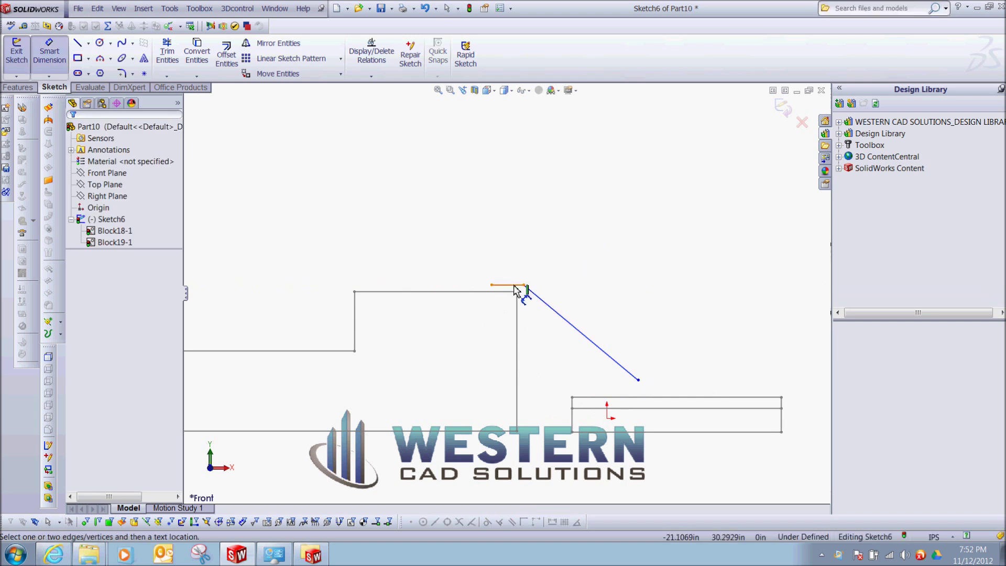
{"action": "left_click", "coordinate": [510, 284]}
{"action": "left_click", "coordinate": [534, 294]}
{"action": "left_click", "coordinate": [502, 336]}
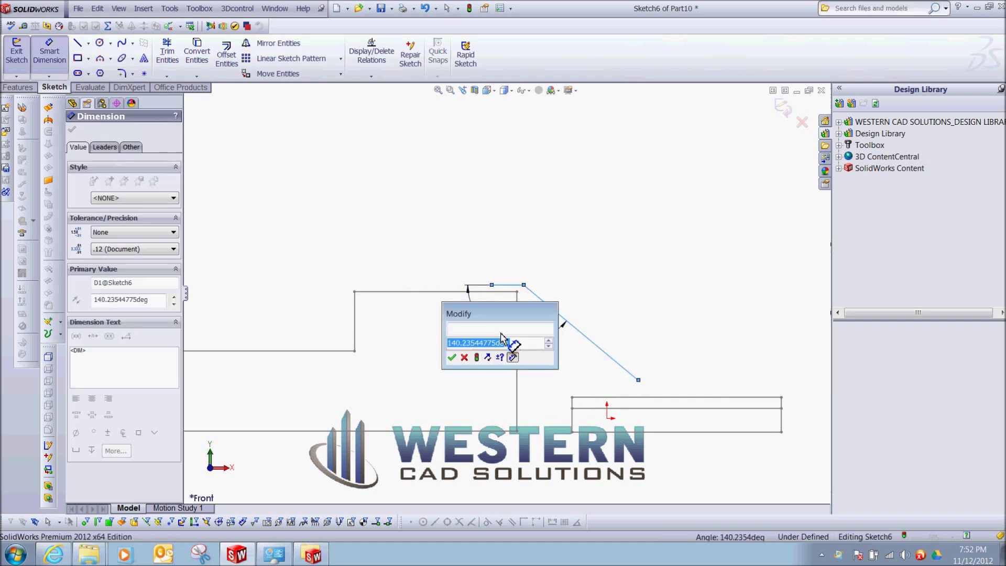
{"action": "type", "text": "135"}
{"action": "key", "text": "Return"}
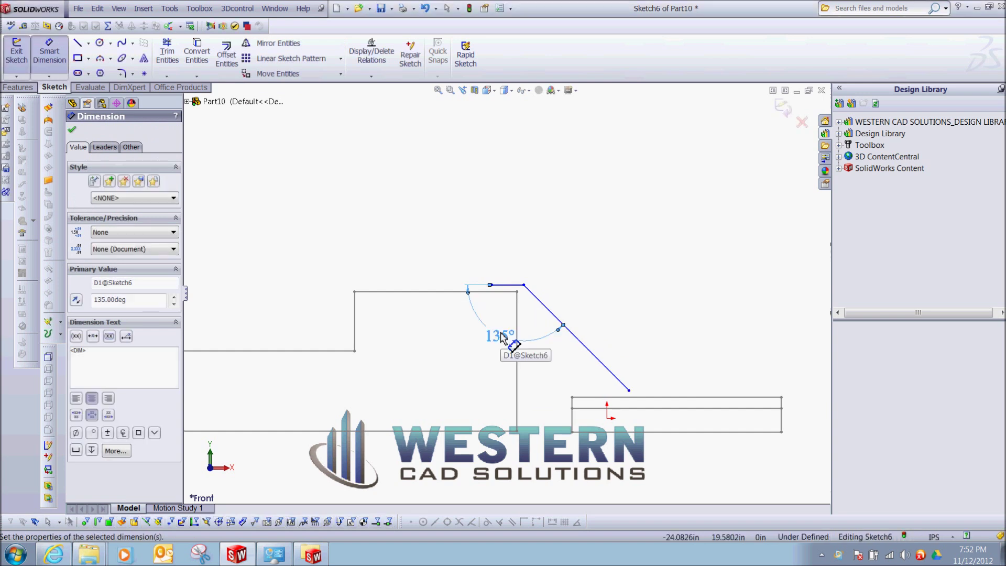
Step: Draw a small circle at the diagonal line's lower end
{"action": "left_click", "coordinate": [105, 46]}
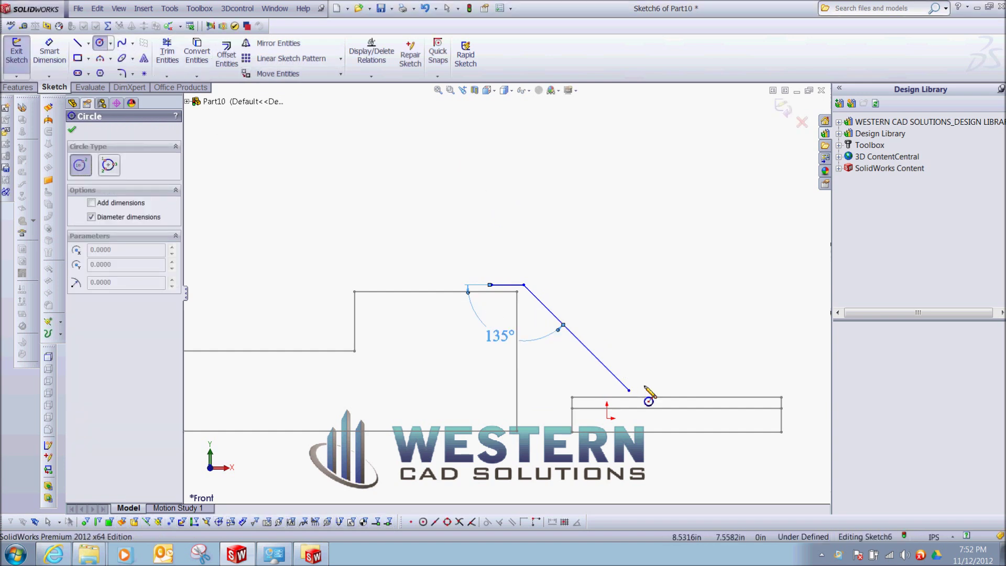
{"action": "scroll", "coordinate": [646, 393], "scroll_direction": "down", "scroll_amount": 4}
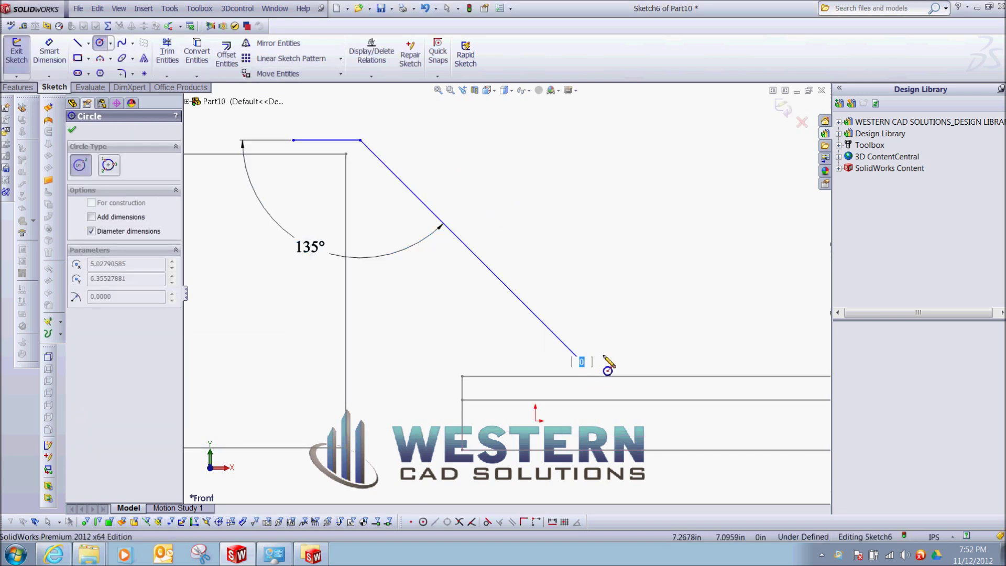
{"action": "scroll", "coordinate": [604, 357], "scroll_direction": "down", "scroll_amount": 2}
{"action": "mouse_move", "coordinate": [583, 338]}
{"action": "left_mouse_down"}
{"action": "mouse_move", "coordinate": [575, 350]}
{"action": "mouse_move", "coordinate": [560, 343]}
{"action": "left_mouse_up"}
{"action": "key", "text": "Escape"}
{"action": "scroll", "coordinate": [571, 292], "scroll_direction": "up", "scroll_amount": 3}
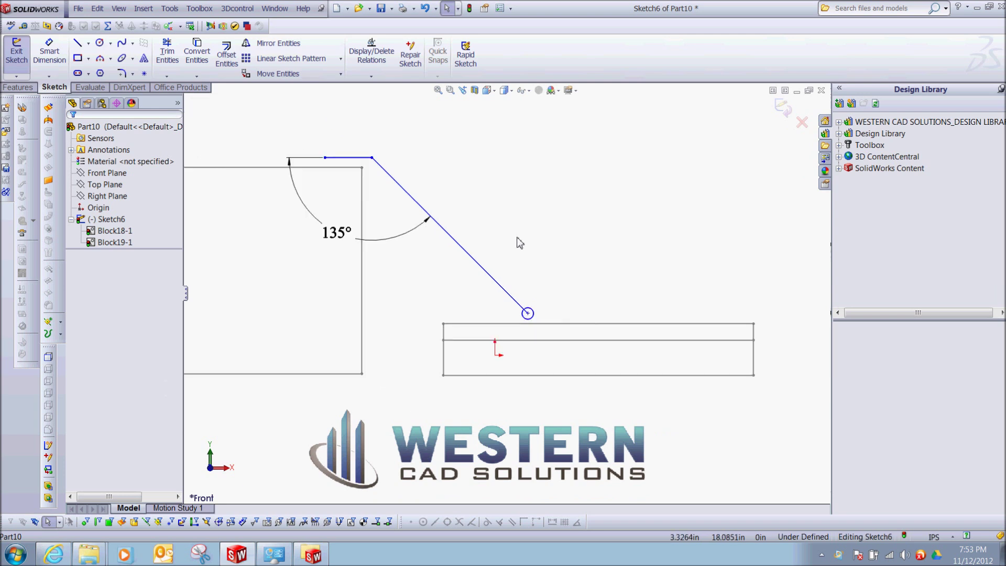
{"action": "left_click", "coordinate": [169, 8]}
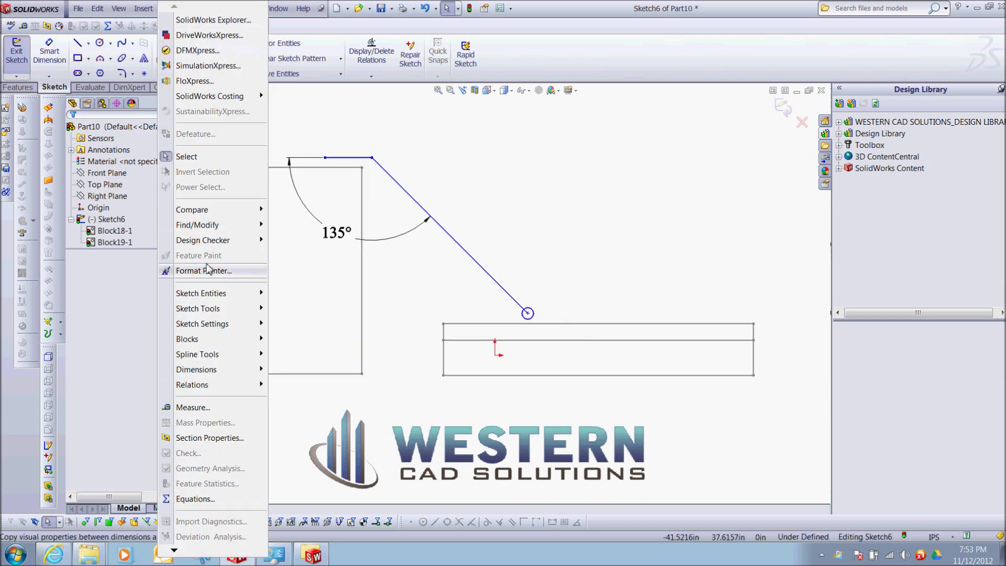
Step: Group the diagonal line (Line13), small circle (Arc1) and short line (Line12) into Block20-1
{"action": "mouse_move", "coordinate": [219, 340]}
{"action": "left_click", "coordinate": [293, 338]}
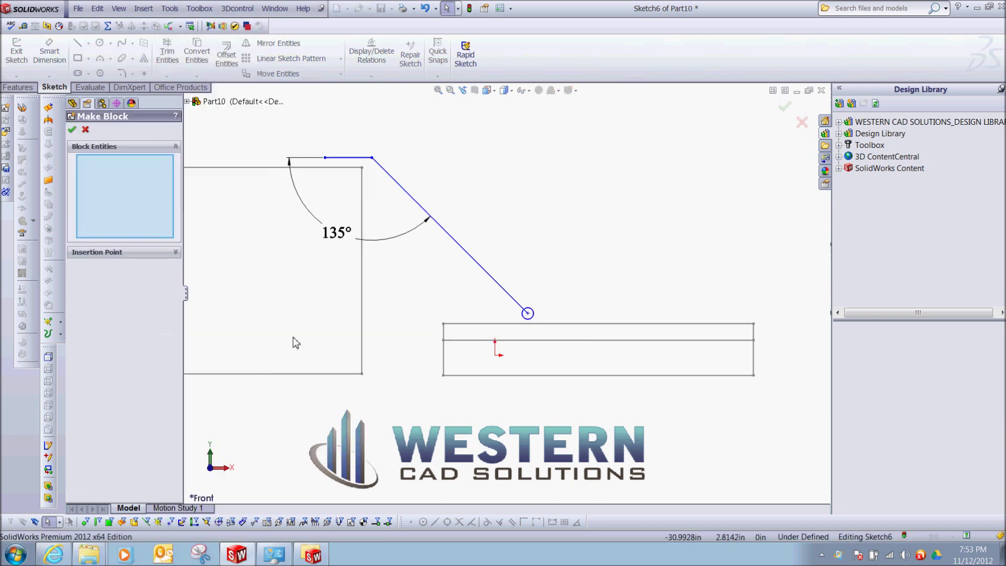
{"action": "left_click", "coordinate": [522, 308]}
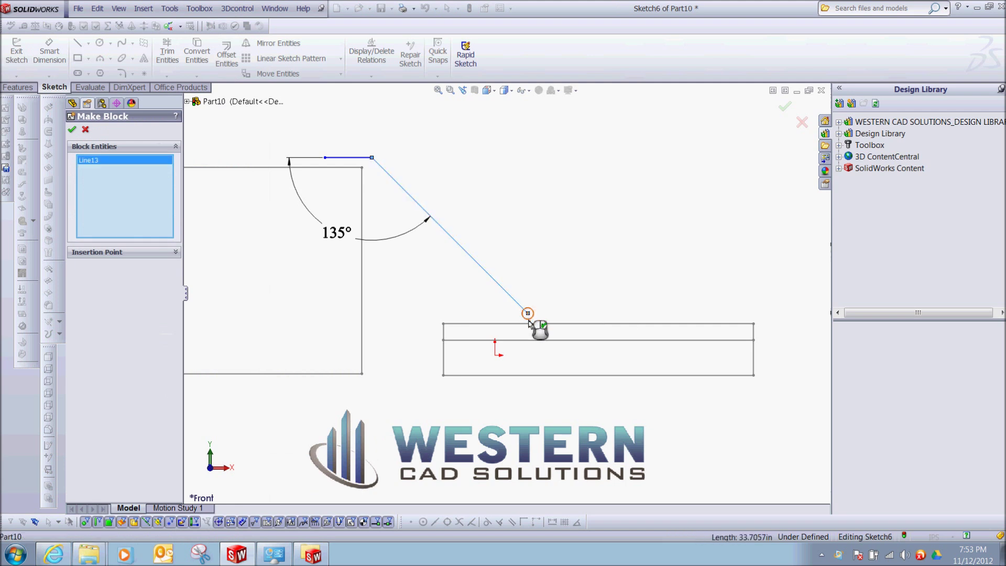
{"action": "left_click", "coordinate": [531, 317]}
{"action": "left_click", "coordinate": [337, 160]}
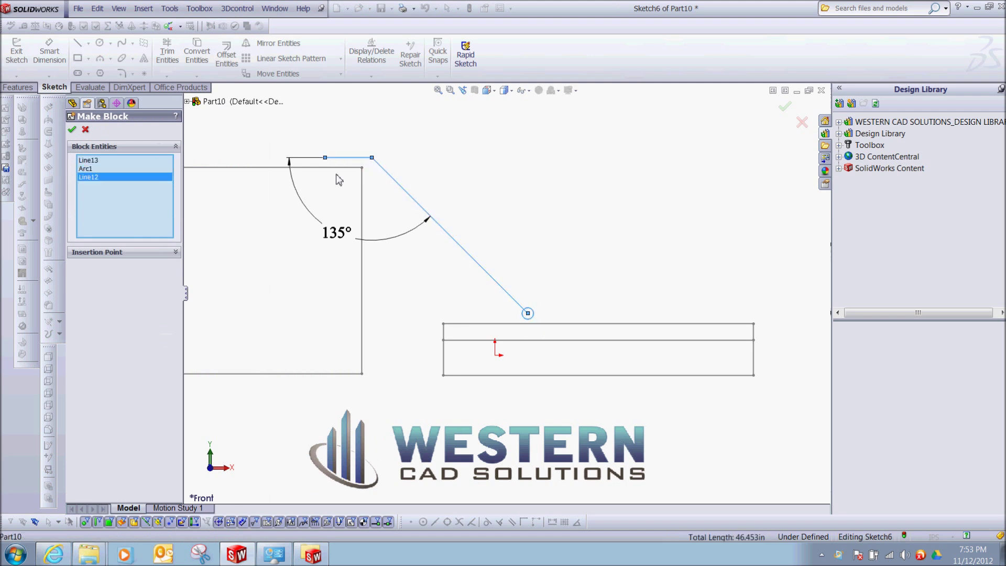
{"action": "left_click", "coordinate": [72, 129]}
{"action": "key", "text": "z"}
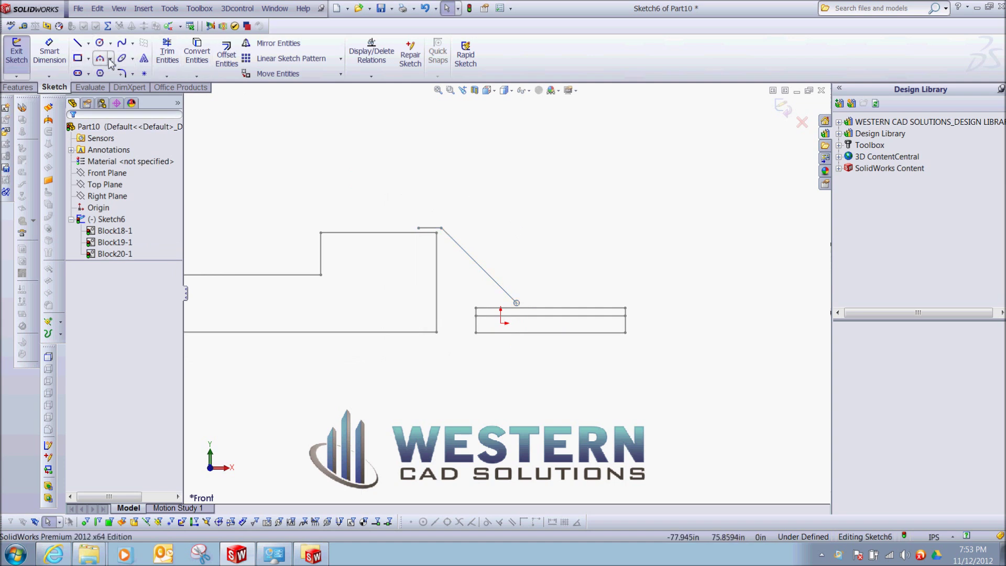
Step: Draw a thin horizontal straight slot to the right of the slanted line
{"action": "left_click", "coordinate": [84, 74]}
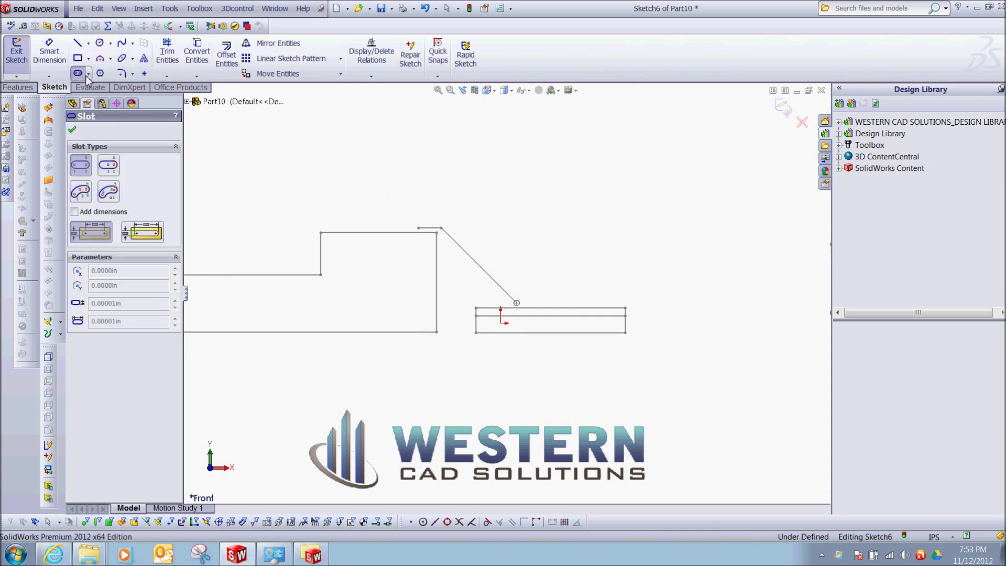
{"action": "left_click", "coordinate": [504, 248]}
{"action": "left_click", "coordinate": [617, 248]}
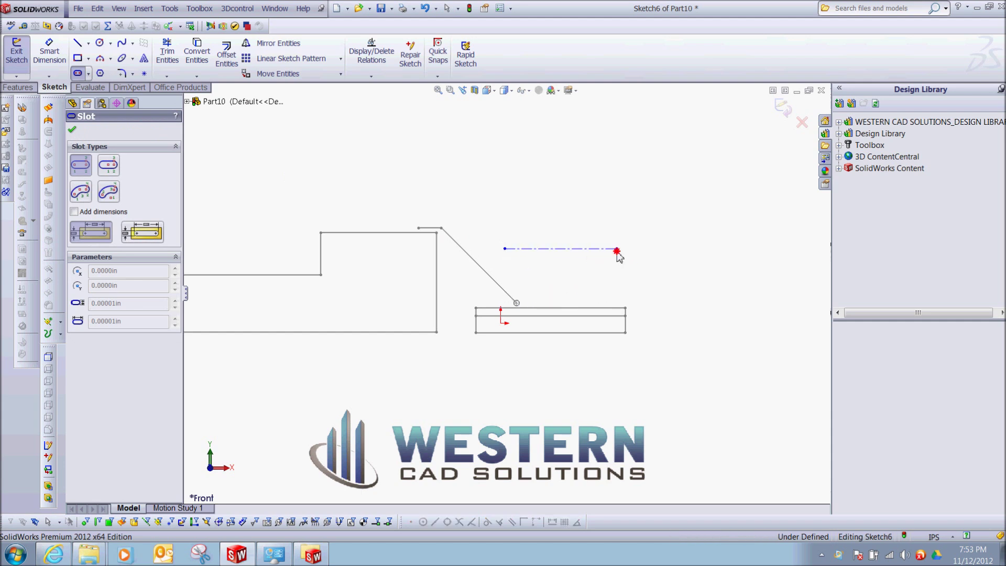
{"action": "left_click", "coordinate": [617, 250]}
{"action": "key", "text": "Escape"}
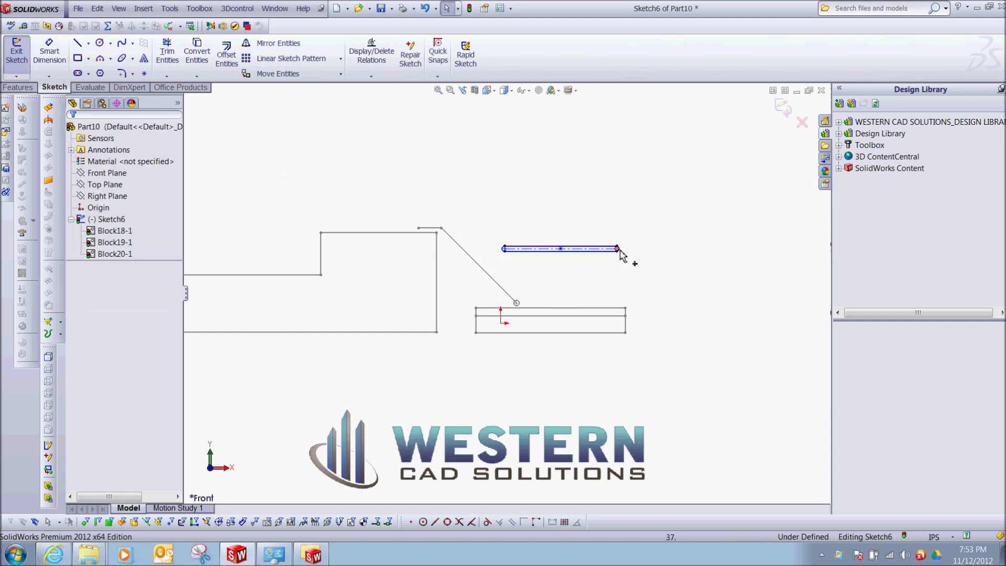
Step: Make the slot its own block, Block21-1
{"action": "left_click", "coordinate": [169, 8]}
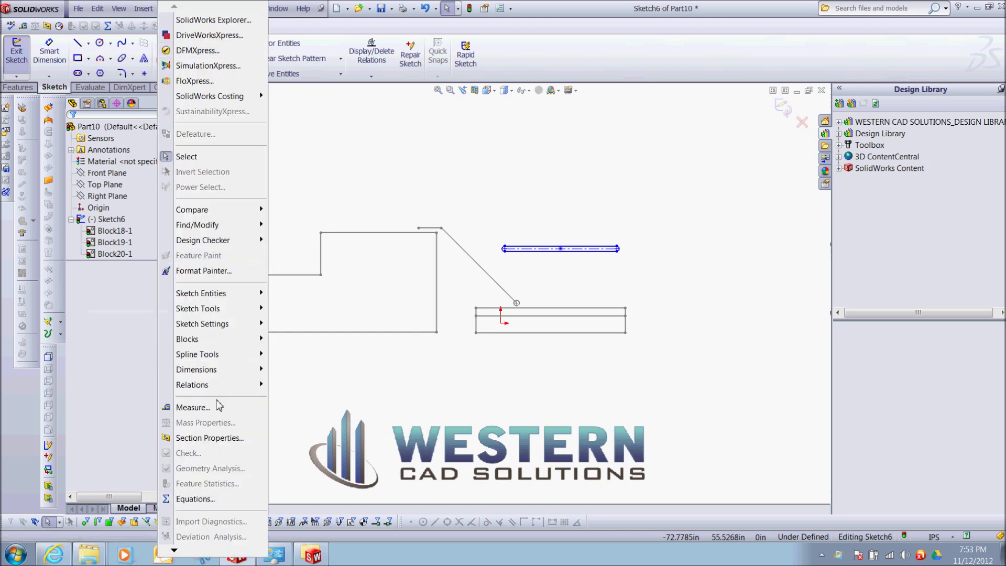
{"action": "mouse_move", "coordinate": [217, 340]}
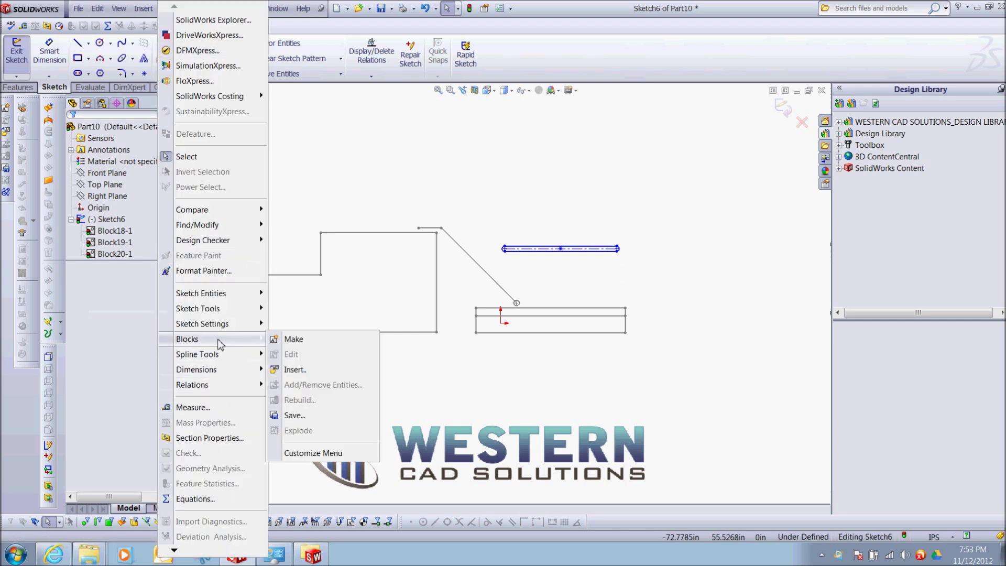
{"action": "left_click", "coordinate": [287, 335]}
{"action": "left_click_drag", "start_coordinate": [635, 261], "coordinate": [499, 228]}
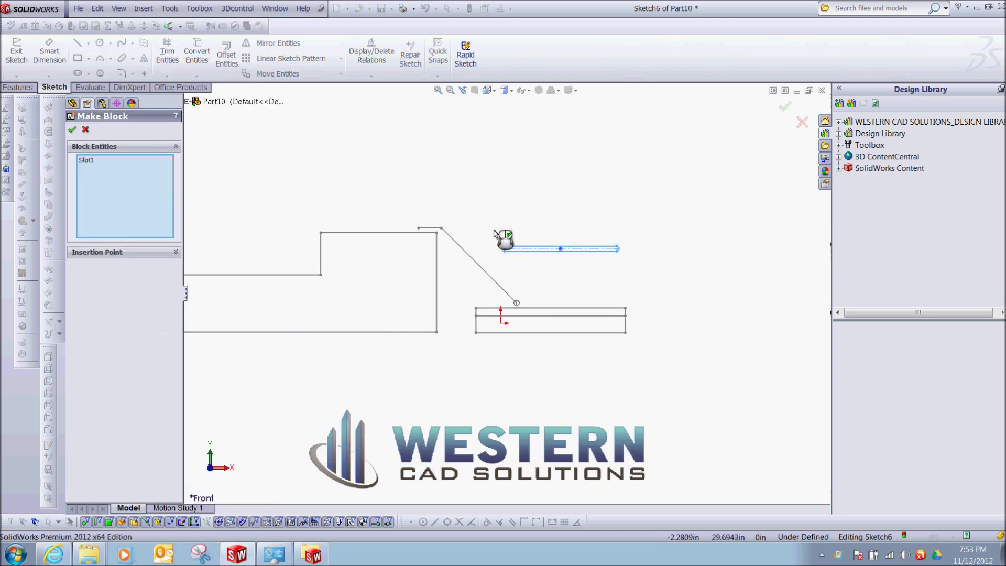
{"action": "left_click", "coordinate": [73, 130]}
Step: Nudge the stepped block, then edit Block19-1 to lower its top edge and shift its step line right
{"action": "left_click", "coordinate": [579, 168]}
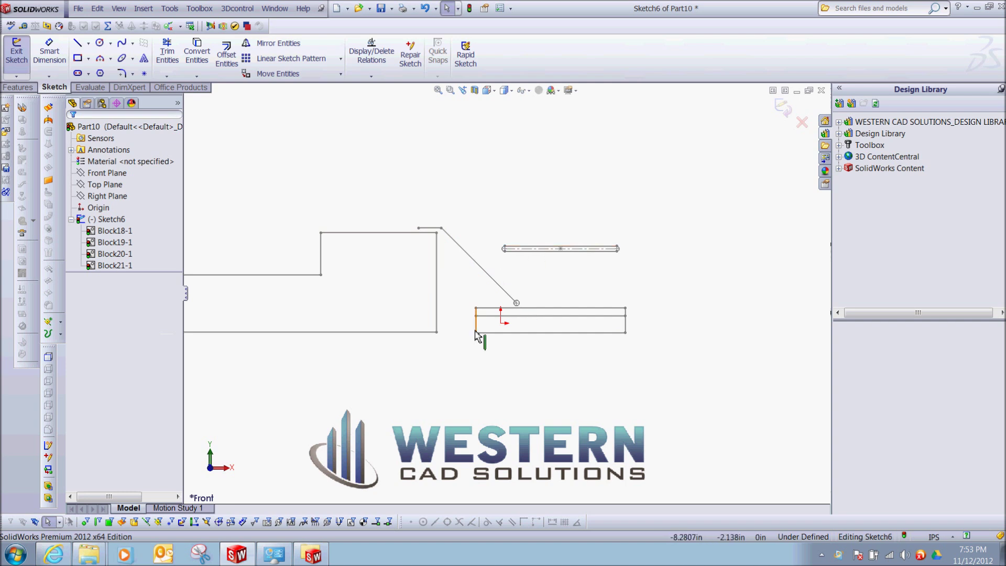
{"action": "mouse_move", "coordinate": [437, 333]}
{"action": "left_mouse_down"}
{"action": "mouse_move", "coordinate": [422, 347]}
{"action": "mouse_move", "coordinate": [423, 339]}
{"action": "left_mouse_up"}
{"action": "left_click", "coordinate": [449, 326]}
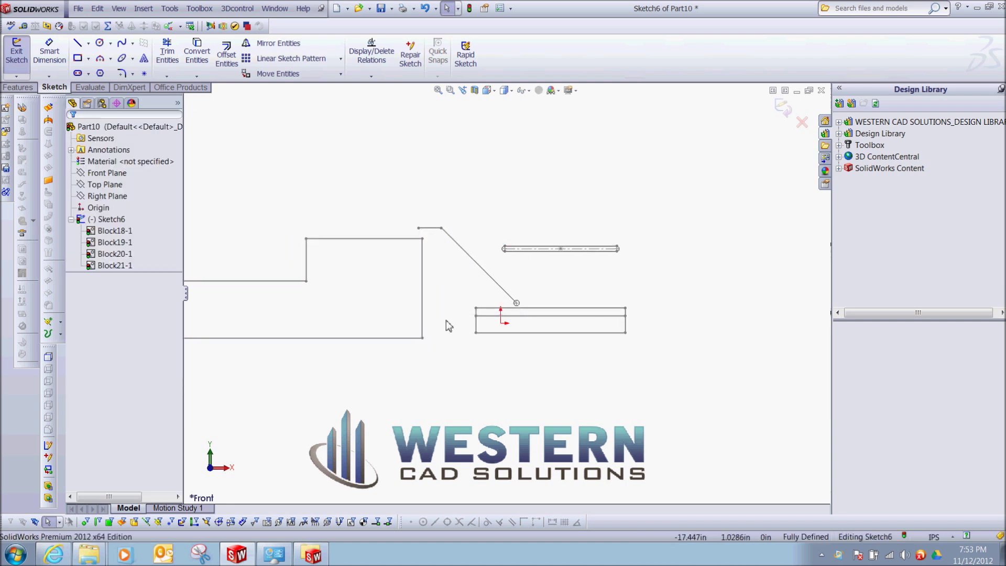
{"action": "left_click", "coordinate": [350, 241]}
{"action": "left_click", "coordinate": [147, 313]}
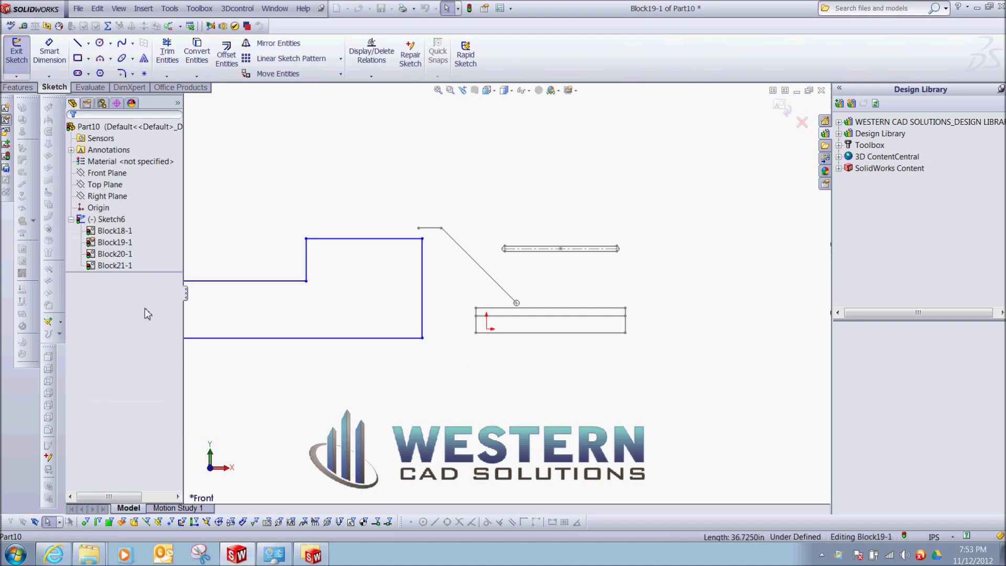
{"action": "left_click_drag", "start_coordinate": [375, 239], "coordinate": [375, 242]}
{"action": "left_click_drag", "start_coordinate": [306, 276], "coordinate": [323, 272]}
{"action": "left_click", "coordinate": [338, 200]}
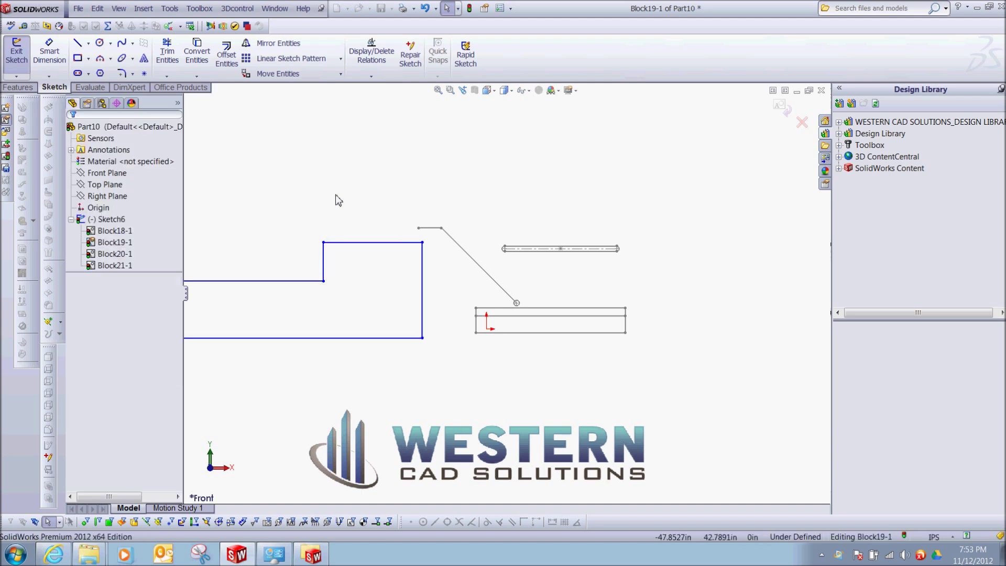
{"action": "left_click", "coordinate": [778, 107]}
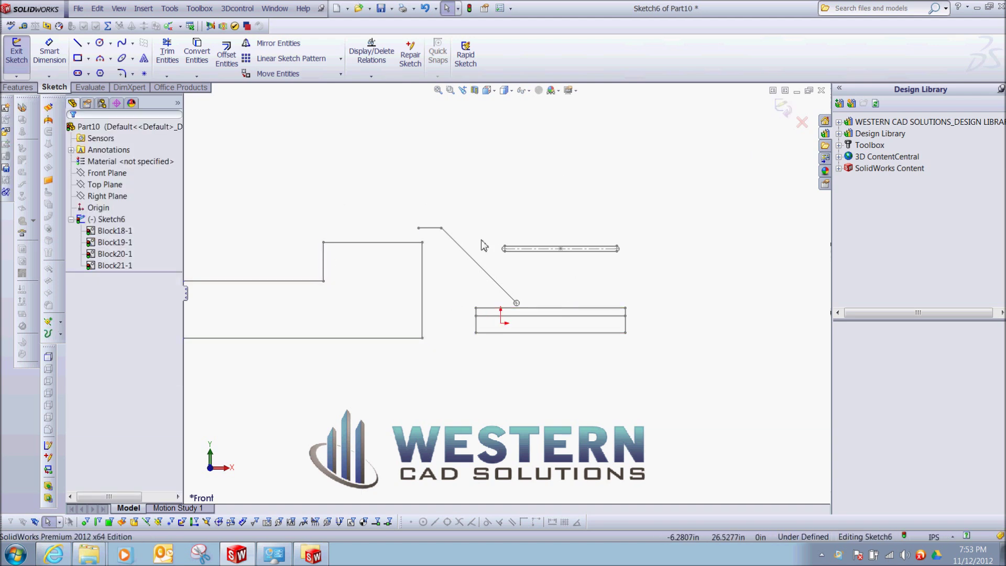
Step: Edit Block18-1 to add a small circle at the split rectangle's top-left corner
{"action": "mouse_move", "coordinate": [482, 245]}
{"action": "middle_mouse_down", "text": "ctrl"}
{"action": "mouse_move", "coordinate": [529, 248]}
{"action": "mouse_move", "coordinate": [571, 308]}
{"action": "middle_mouse_up", "text": "ctrl"}
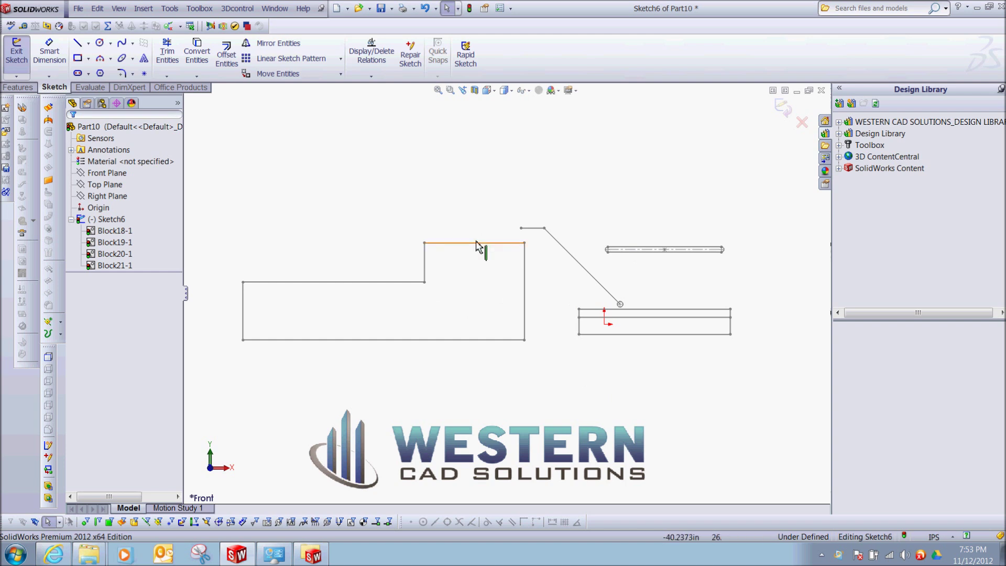
{"action": "scroll", "coordinate": [563, 347], "scroll_direction": "down", "scroll_amount": 2}
{"action": "double_click", "coordinate": [549, 307]}
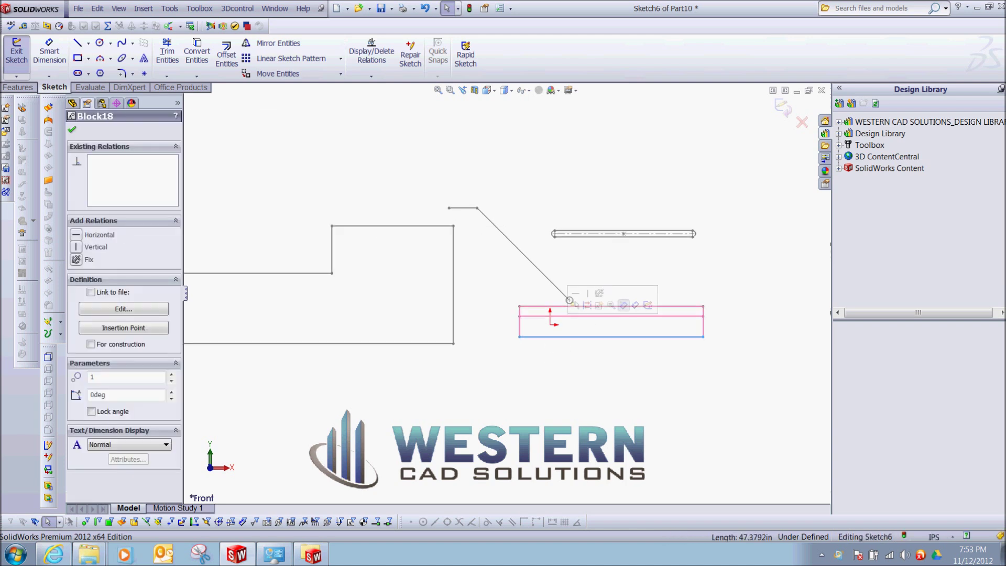
{"action": "left_click", "coordinate": [384, 309]}
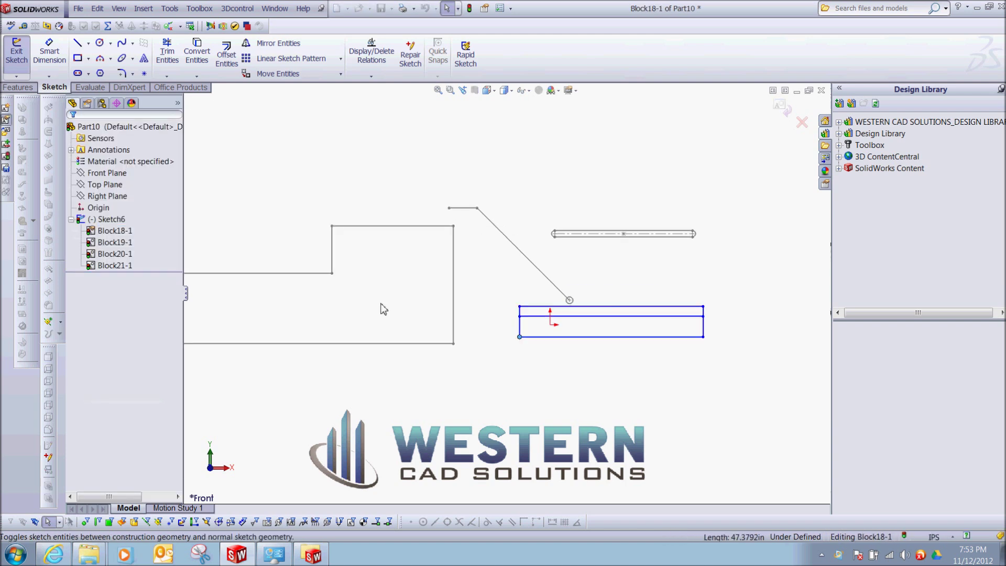
{"action": "left_click", "coordinate": [100, 46]}
{"action": "scroll", "coordinate": [529, 314], "scroll_direction": "down", "scroll_amount": 5}
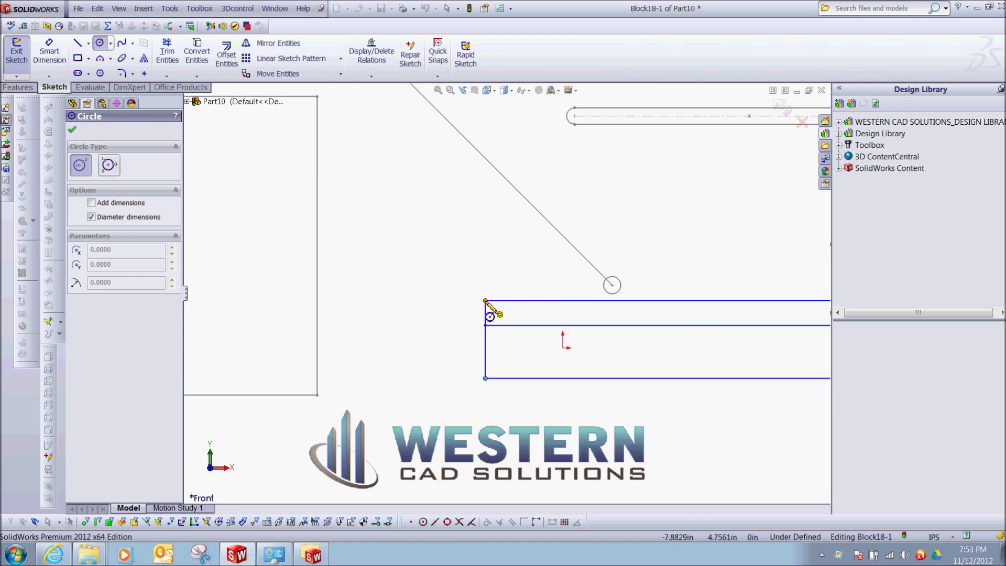
{"action": "left_click", "coordinate": [485, 284]}
{"action": "left_click", "coordinate": [494, 286]}
{"action": "key", "text": "Escape"}
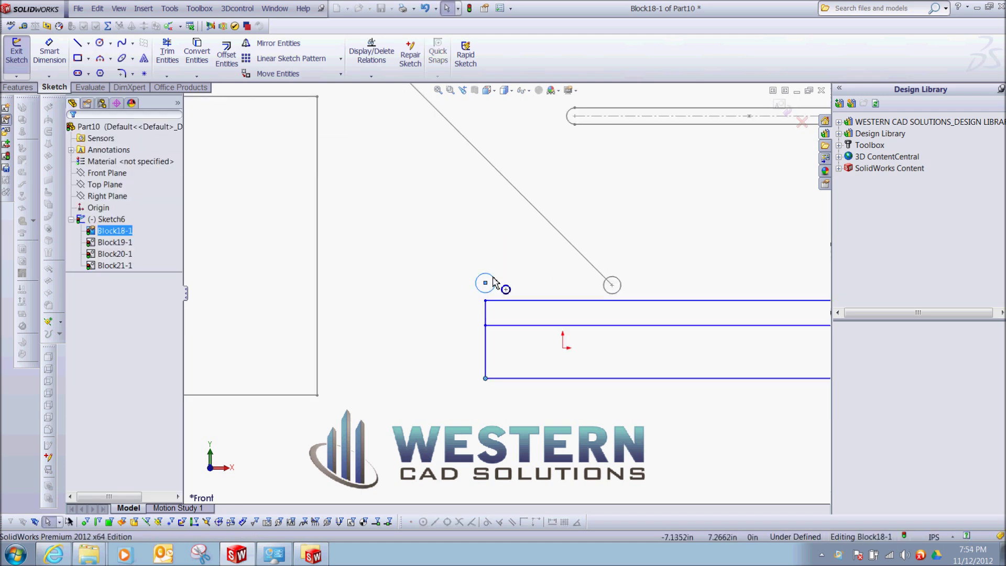
{"action": "left_click", "coordinate": [780, 106]}
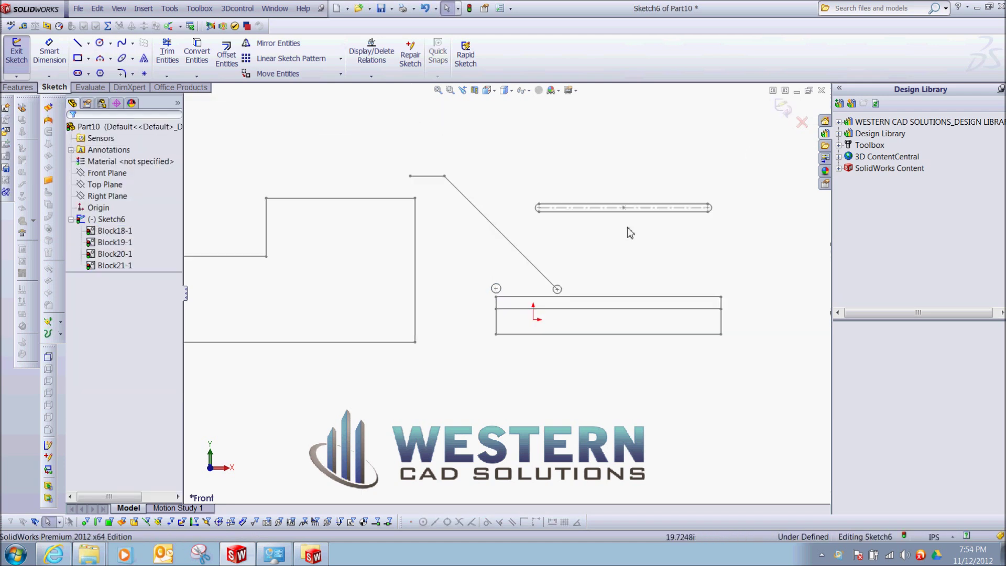
Step: Reposition the angled block and make the stepped block's corner coincident with the origin
{"action": "left_click_drag", "start_coordinate": [496, 336], "coordinate": [617, 363]}
{"action": "left_click", "coordinate": [559, 290]}
{"action": "left_click_drag", "start_coordinate": [558, 290], "coordinate": [575, 265]}
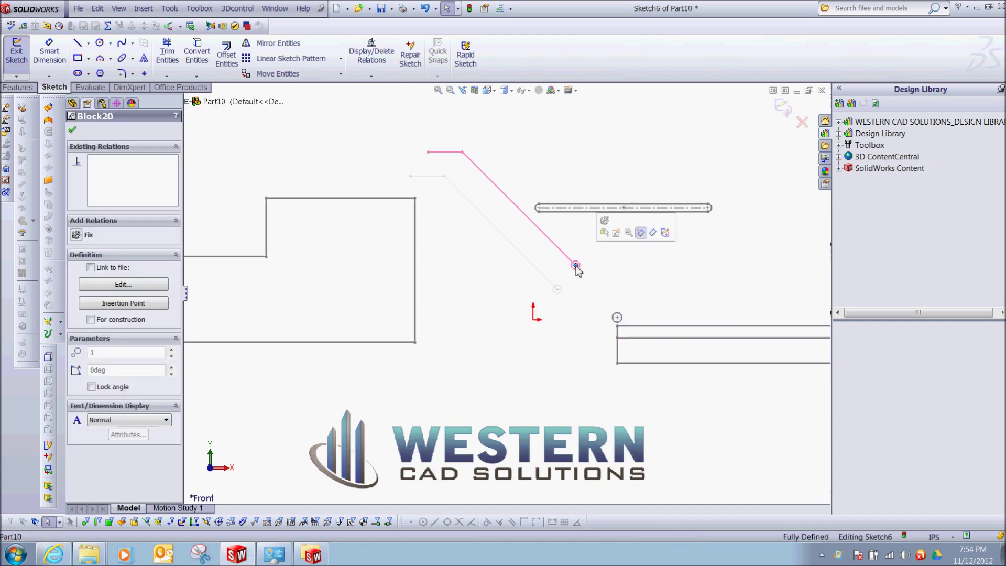
{"action": "left_click", "coordinate": [416, 343]}
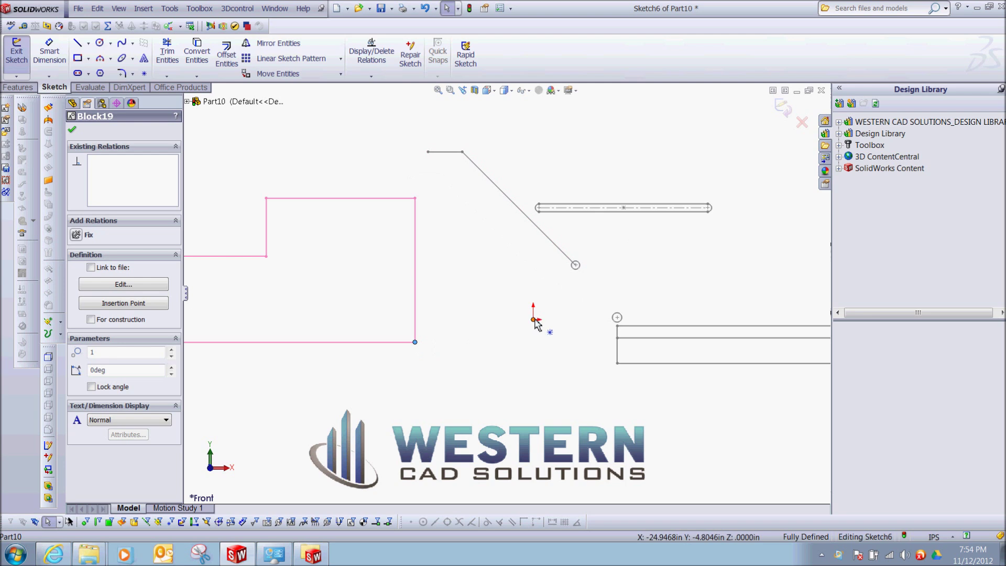
{"action": "left_click", "coordinate": [534, 320], "text": "ctrl"}
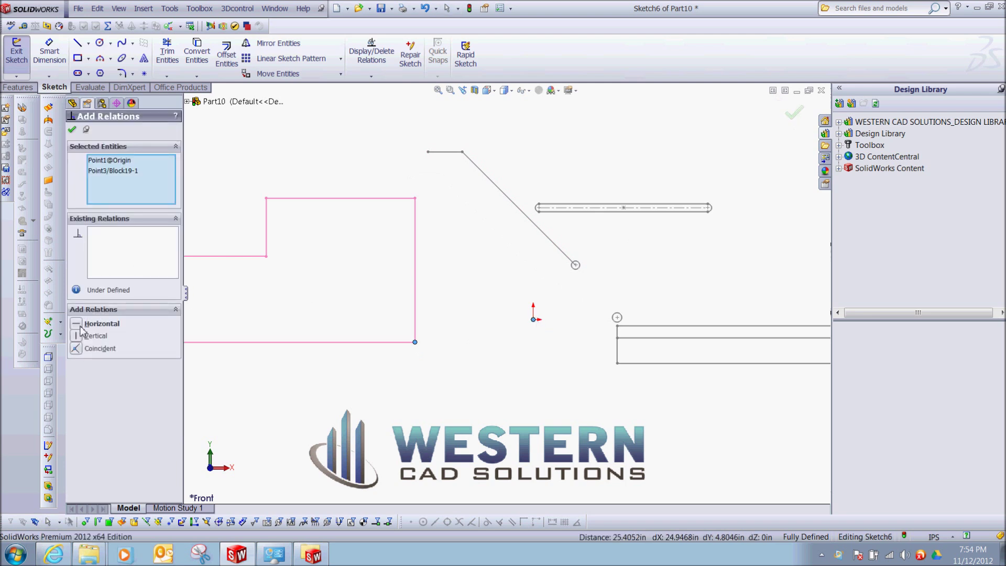
{"action": "left_click", "coordinate": [78, 349]}
{"action": "key", "text": "Escape"}
Step: Make the stepped block's bottom line horizontal and view the sketch normal to its plane
{"action": "scroll", "coordinate": [508, 296], "scroll_direction": "up", "scroll_amount": 2}
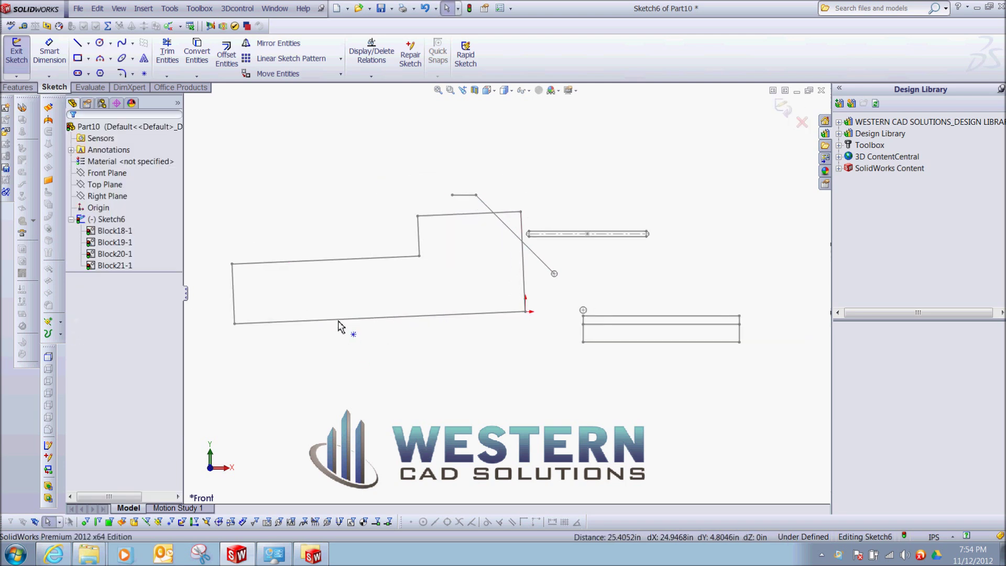
{"action": "left_click", "coordinate": [338, 321]}
{"action": "left_click", "coordinate": [373, 281]}
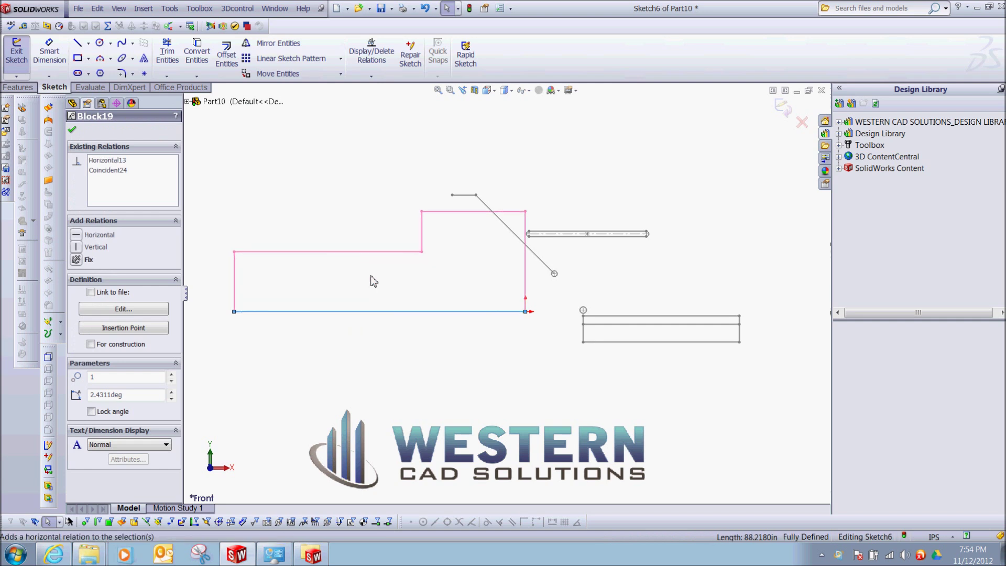
{"action": "left_click", "coordinate": [391, 373]}
{"action": "left_click", "coordinate": [237, 314]}
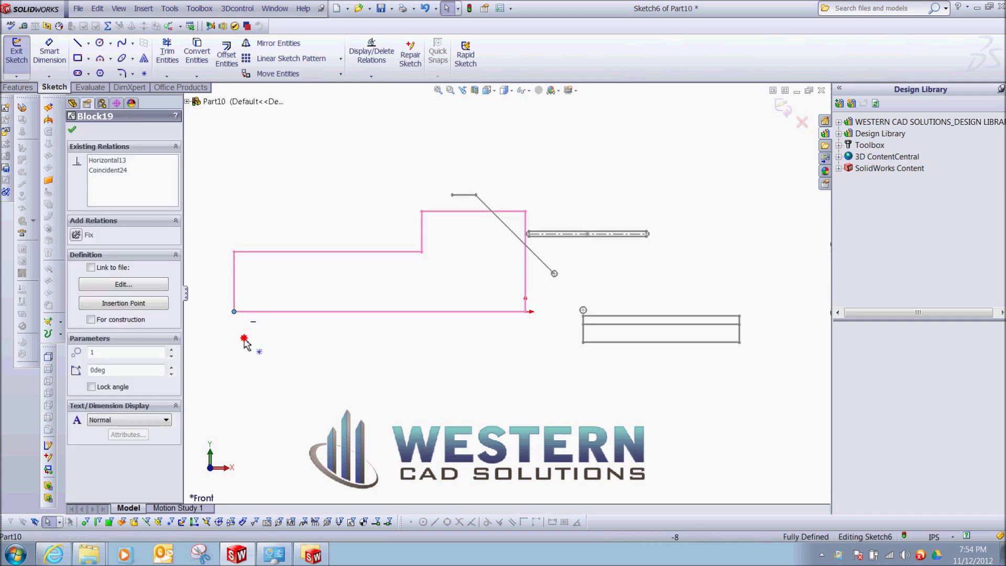
{"action": "left_click", "coordinate": [532, 353]}
{"action": "scroll", "coordinate": [532, 352], "scroll_direction": "up", "scroll_amount": 2}
{"action": "middle_click_drag", "start_coordinate": [532, 352], "coordinate": [450, 341]}
{"action": "left_click", "coordinate": [124, 220]}
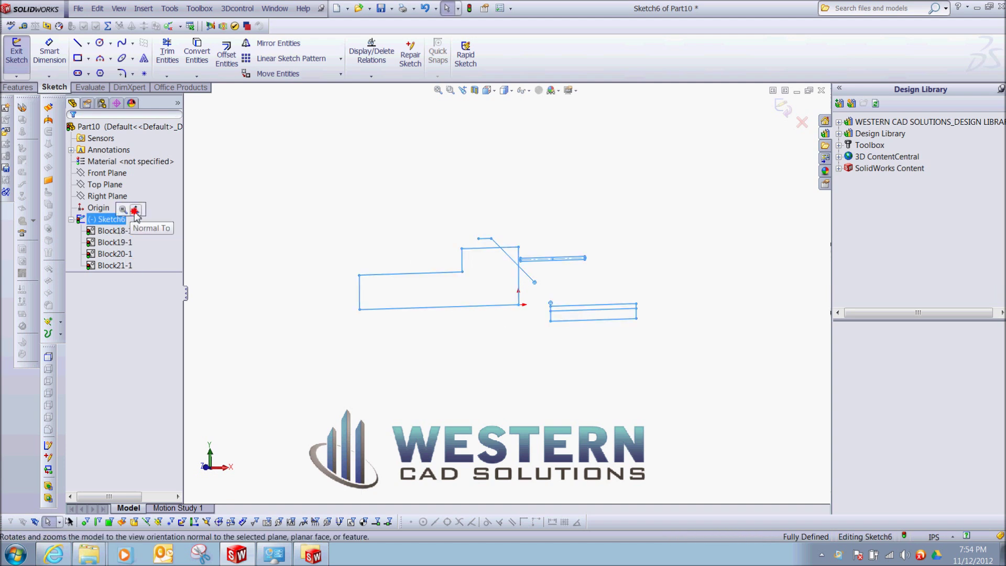
{"action": "left_click", "coordinate": [136, 209]}
{"action": "left_click", "coordinate": [544, 308]}
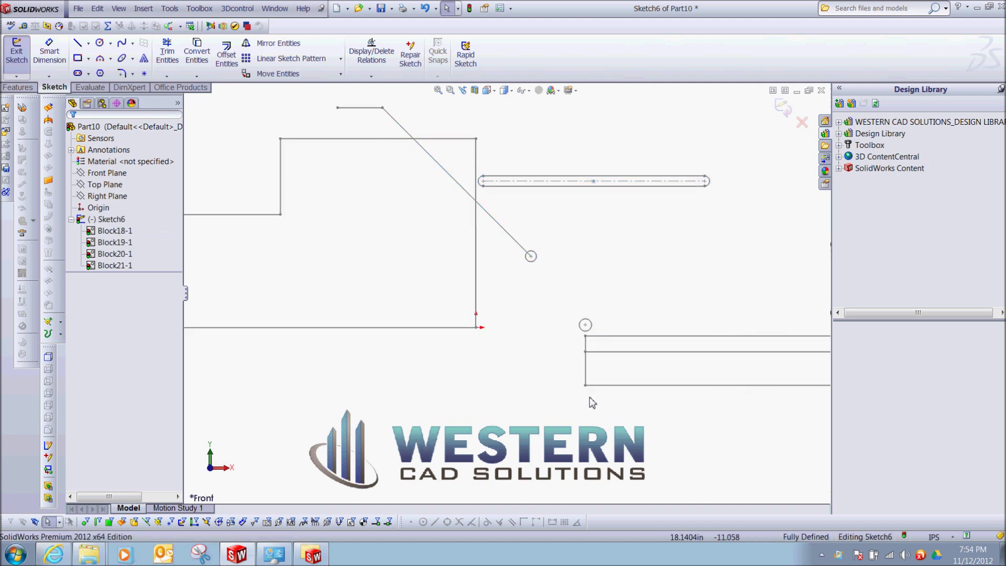
Step: Make both blocks' bottom lines collinear and the angled block's end coincident with the rectangle's corner circle
{"action": "left_click", "coordinate": [601, 386]}
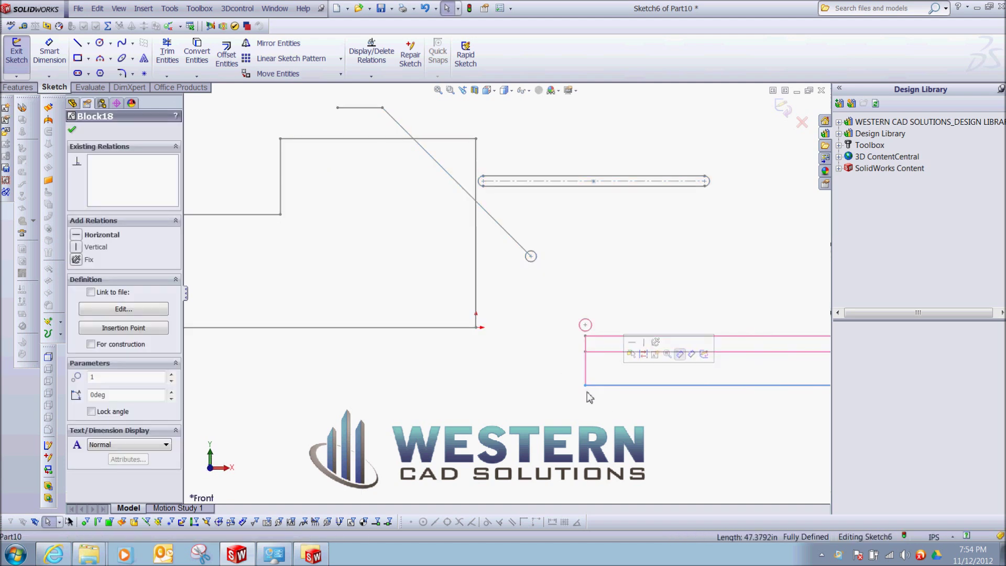
{"action": "left_click", "coordinate": [419, 328], "text": "ctrl"}
{"action": "left_click", "coordinate": [77, 348]}
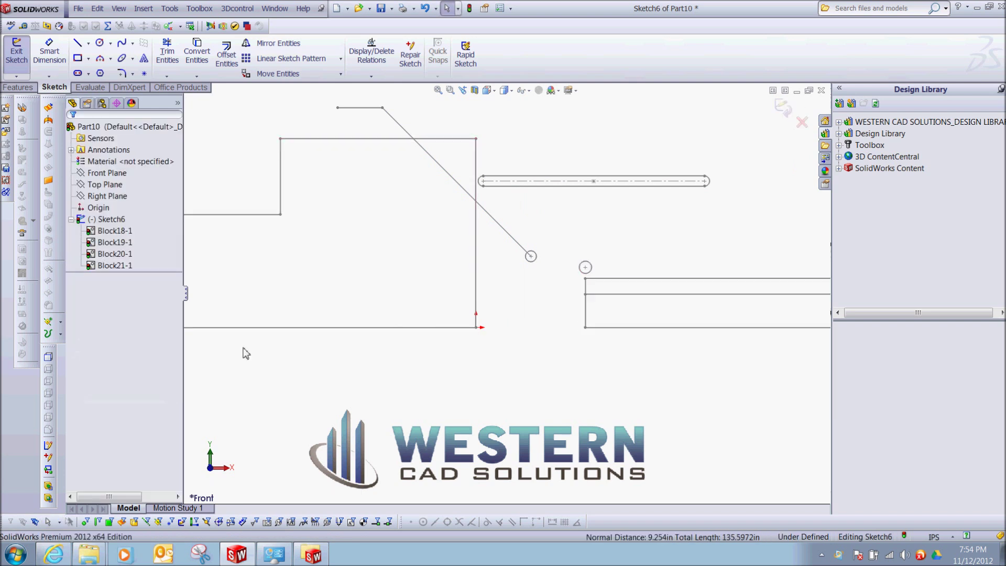
{"action": "left_click", "coordinate": [530, 257]}
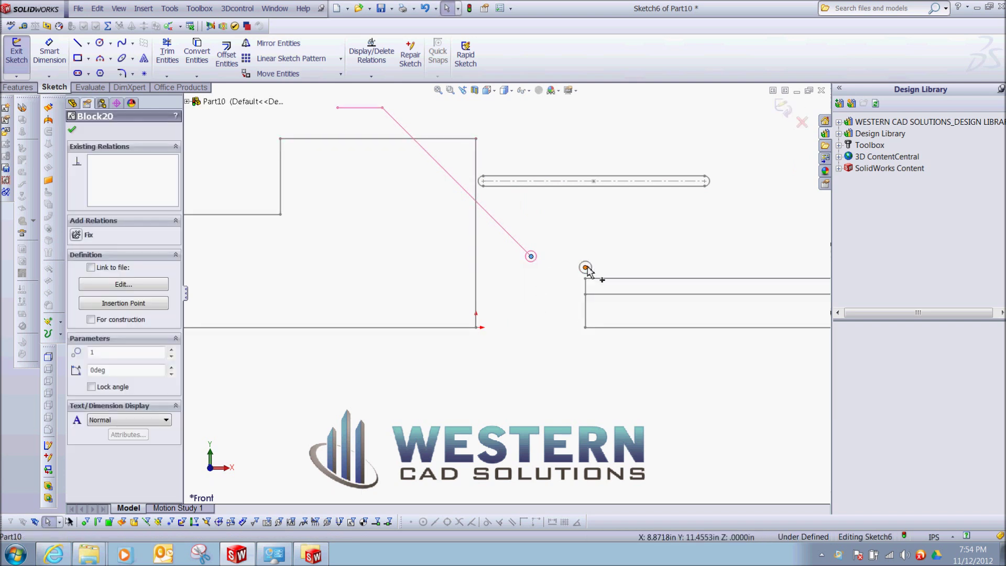
{"action": "left_click", "coordinate": [586, 268], "text": "ctrl"}
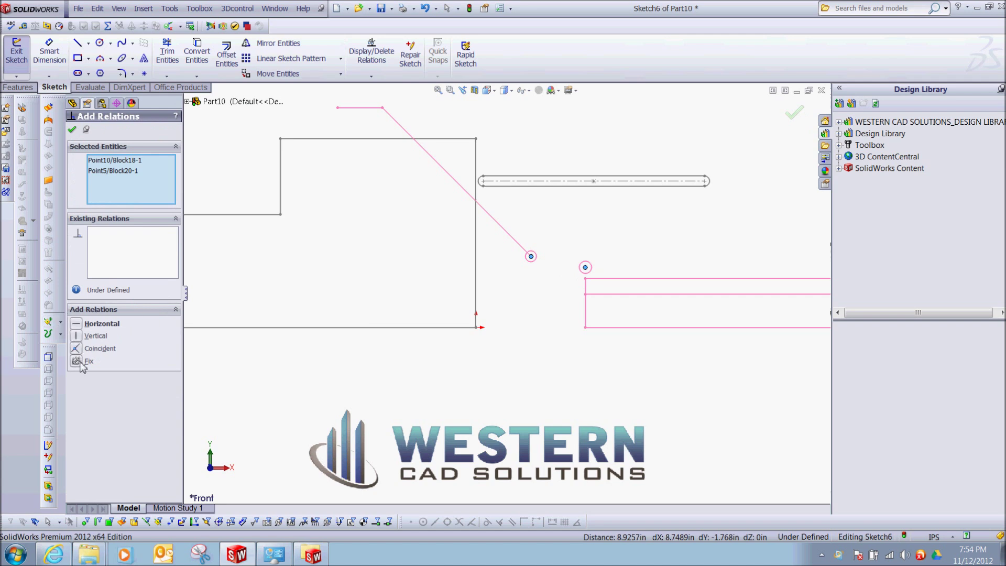
{"action": "left_click", "coordinate": [77, 348]}
{"action": "key", "text": "Escape"}
{"action": "scroll", "coordinate": [418, 293], "scroll_direction": "up", "scroll_amount": 3}
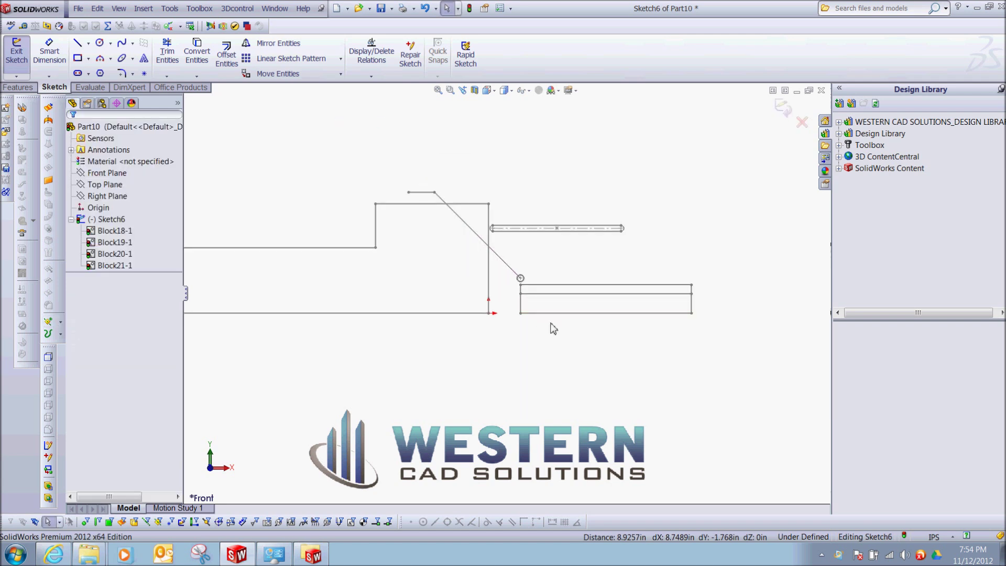
Step: Move Block18-1 right and dimension its gap to the stepped outline's right corner at 27
{"action": "left_click_drag", "start_coordinate": [522, 309], "coordinate": [587, 309]}
{"action": "key", "text": "Escape"}
{"action": "key", "text": "s"}
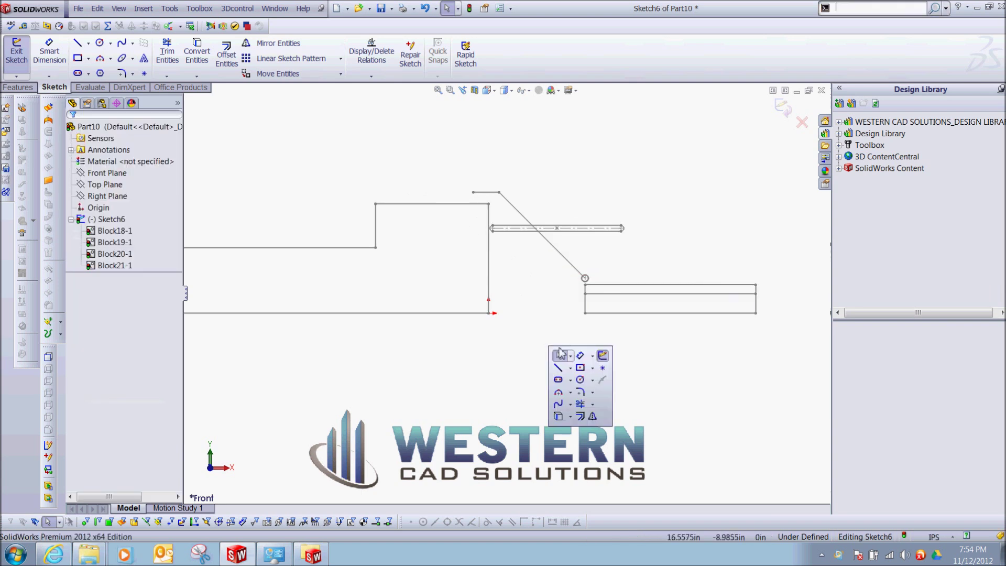
{"action": "left_click", "coordinate": [589, 359]}
{"action": "left_click", "coordinate": [585, 307]}
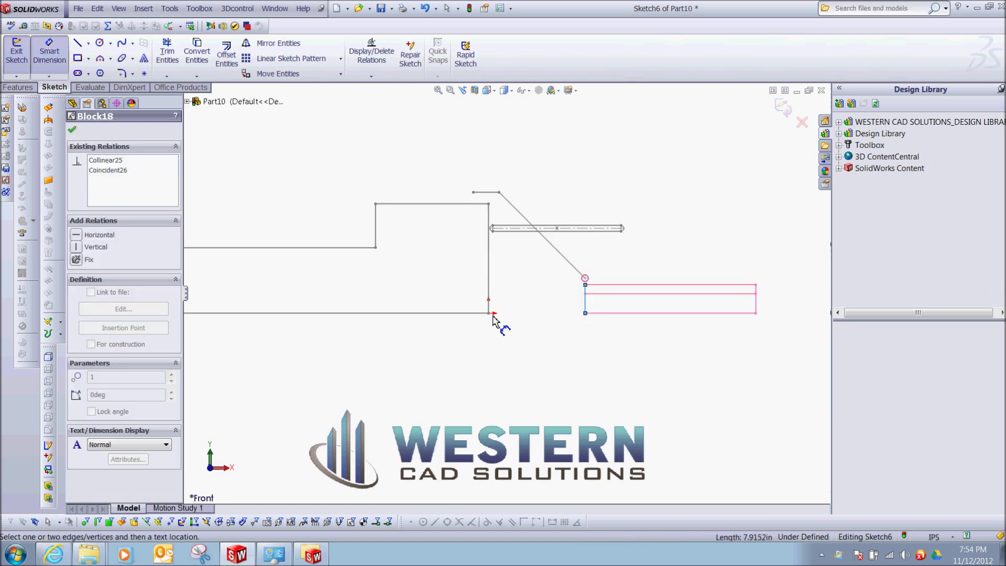
{"action": "left_click", "coordinate": [492, 314]}
{"action": "left_click", "coordinate": [490, 386]}
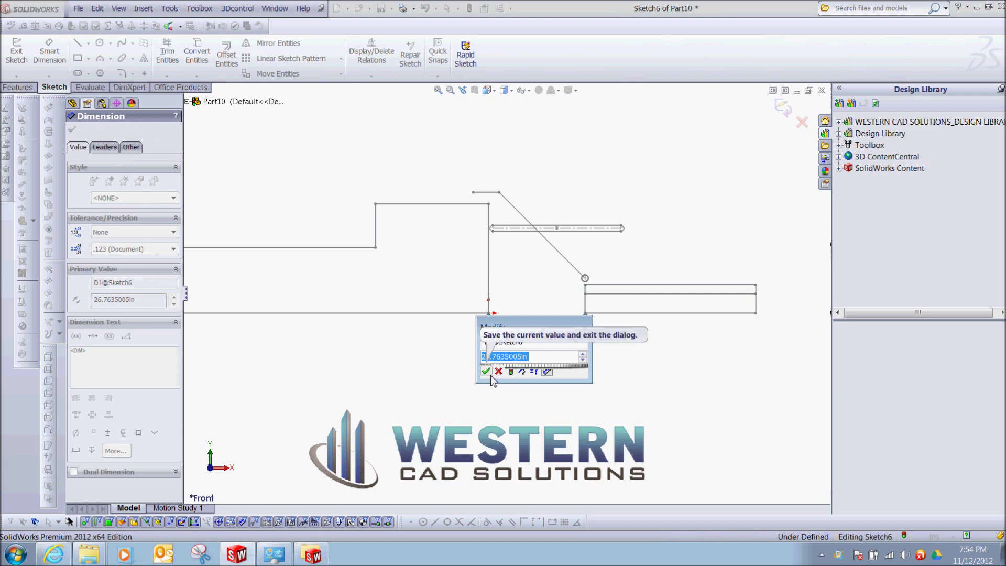
{"action": "type", "text": "27"}
{"action": "key", "text": "Return"}
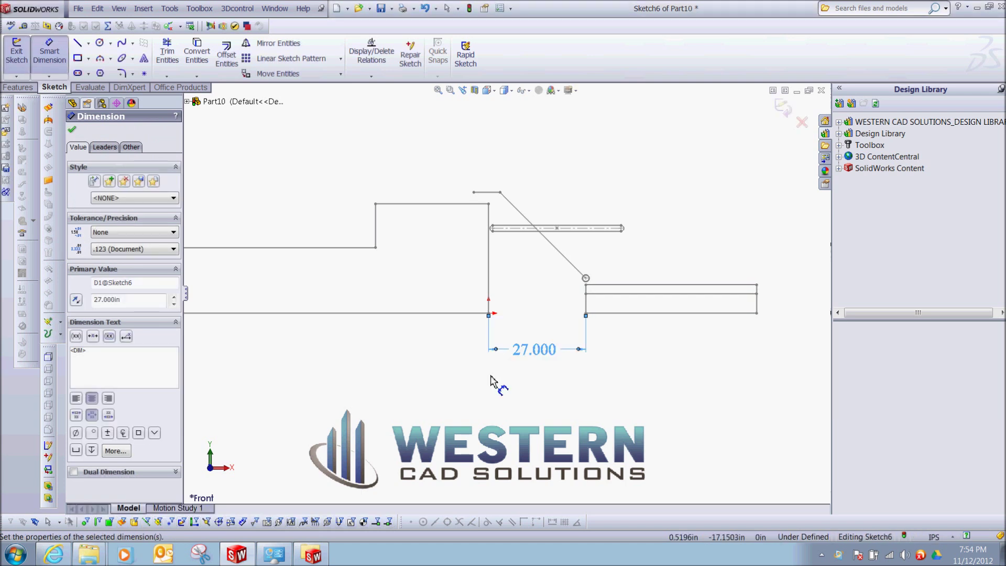
{"action": "key", "text": "Escape"}
Step: Inside Block20-1, reposition the slanted line's top endpoint and the short top segment's end, then exit
{"action": "left_click", "coordinate": [545, 242]}
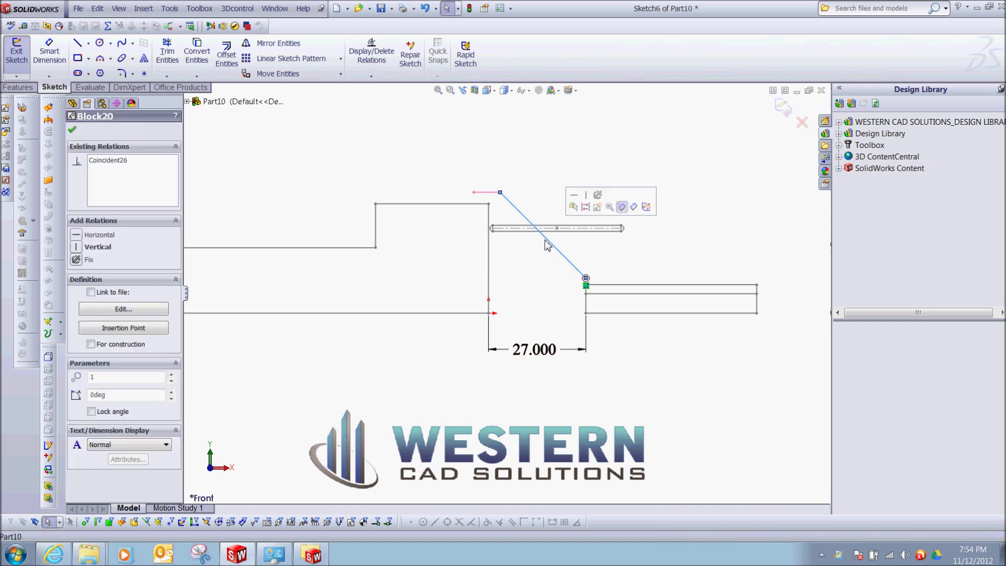
{"action": "left_click", "coordinate": [123, 308]}
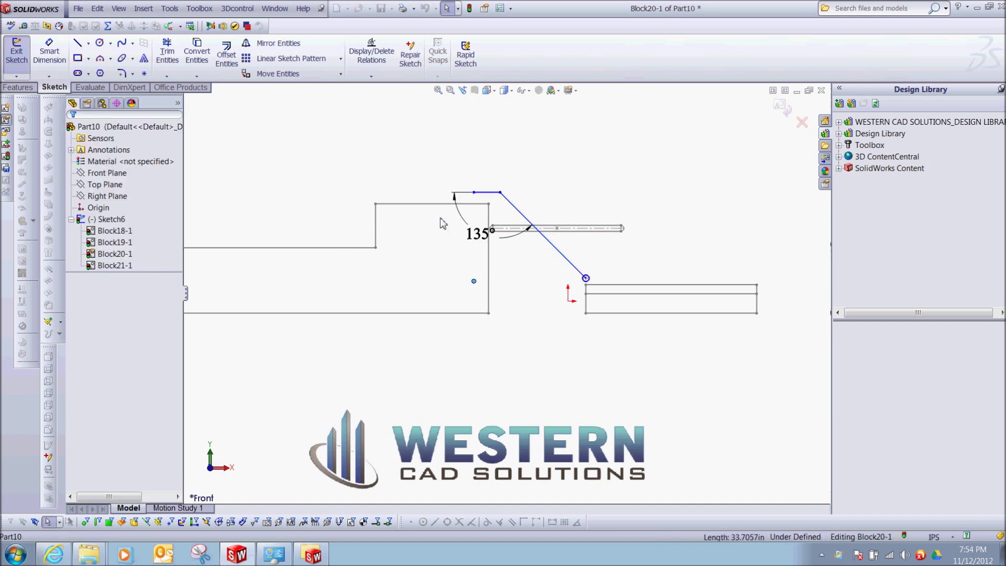
{"action": "scroll", "coordinate": [473, 205], "scroll_direction": "down", "scroll_amount": 3}
{"action": "left_click_drag", "start_coordinate": [470, 203], "coordinate": [490, 225]}
{"action": "left_click_drag", "start_coordinate": [404, 224], "coordinate": [430, 227]}
{"action": "key", "text": "Escape"}
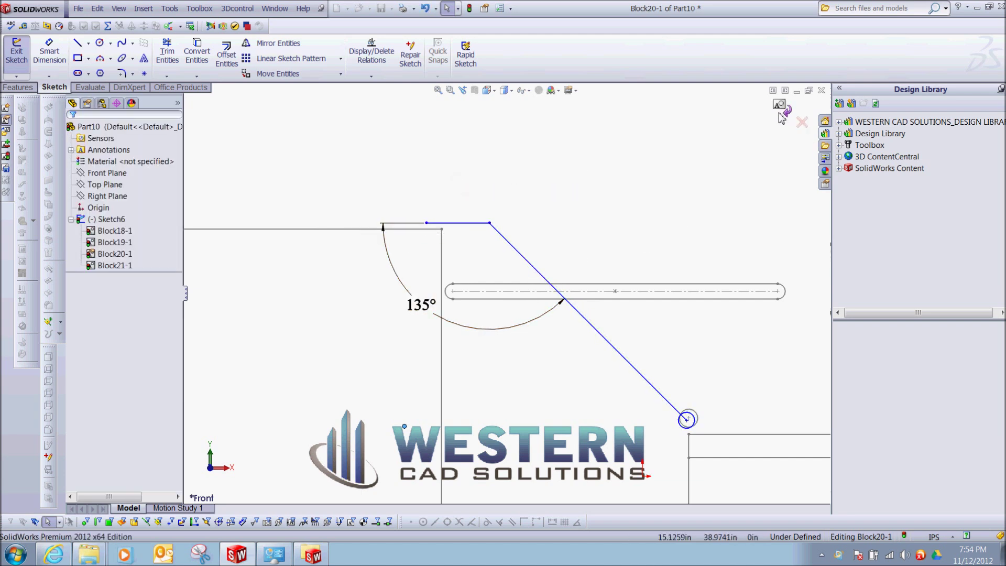
{"action": "left_click", "coordinate": [780, 109]}
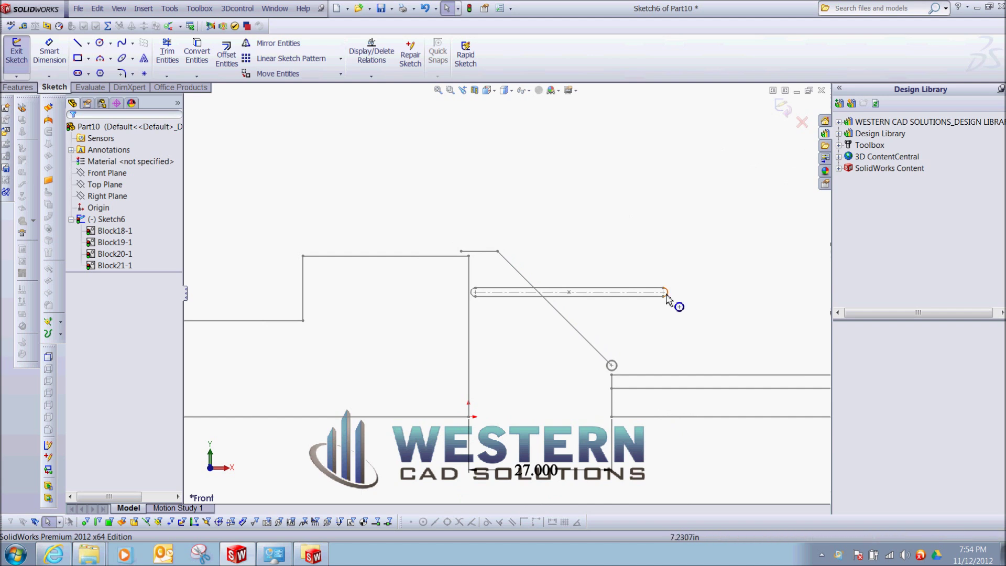
Step: Drag the slot block to the right and clear its selection
{"action": "left_click_drag", "start_coordinate": [663, 293], "coordinate": [718, 291]}
{"action": "left_click", "coordinate": [666, 321]}
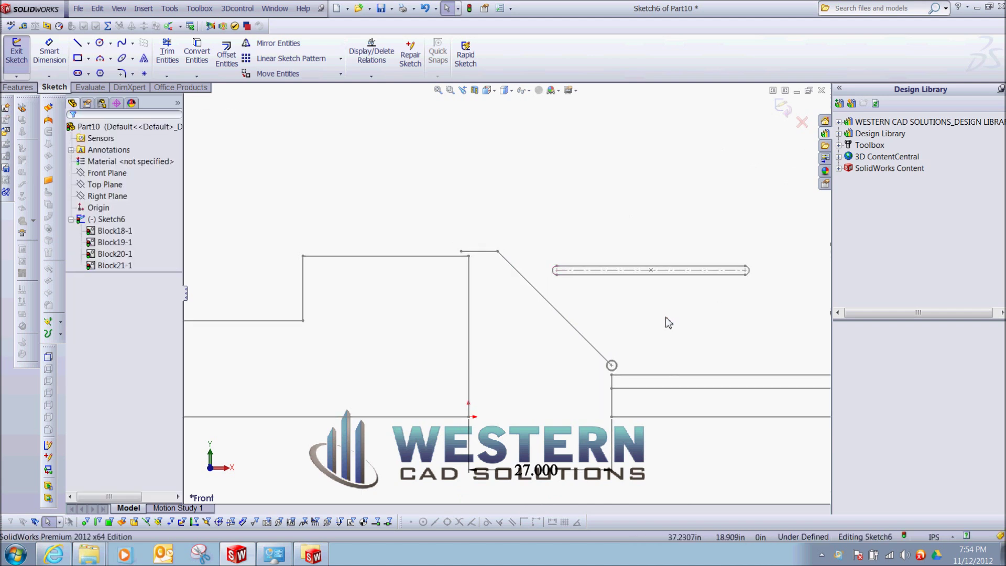
{"action": "scroll", "coordinate": [566, 296], "scroll_direction": "down", "scroll_amount": 2}
{"action": "scroll", "coordinate": [562, 297], "scroll_direction": "down", "scroll_amount": 2}
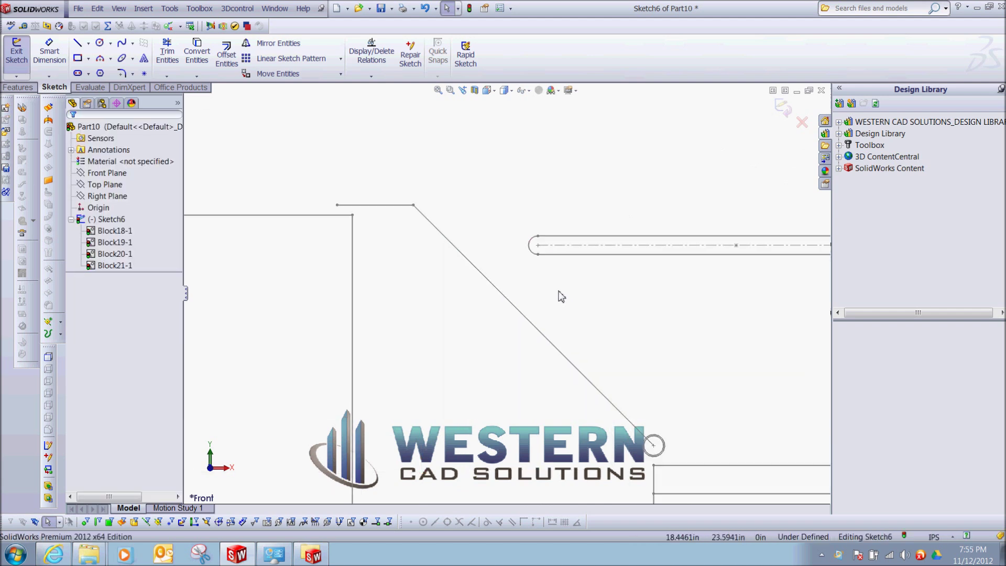
Step: Make the slot's left arc tangent to the angled line
{"action": "left_click", "coordinate": [534, 255]}
{"action": "left_click", "coordinate": [500, 298], "text": "ctrl"}
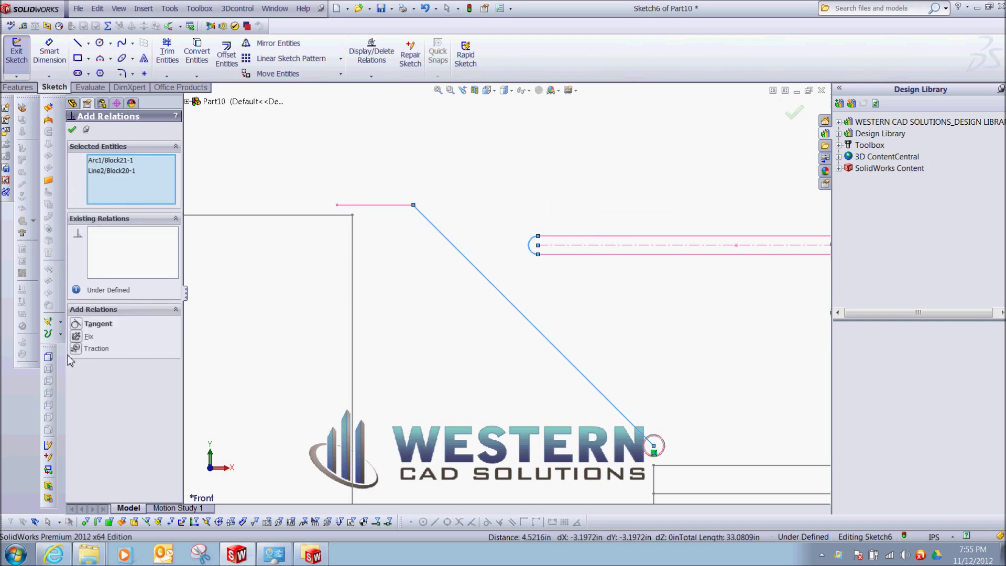
{"action": "left_click", "coordinate": [76, 324]}
{"action": "left_click", "coordinate": [411, 235]}
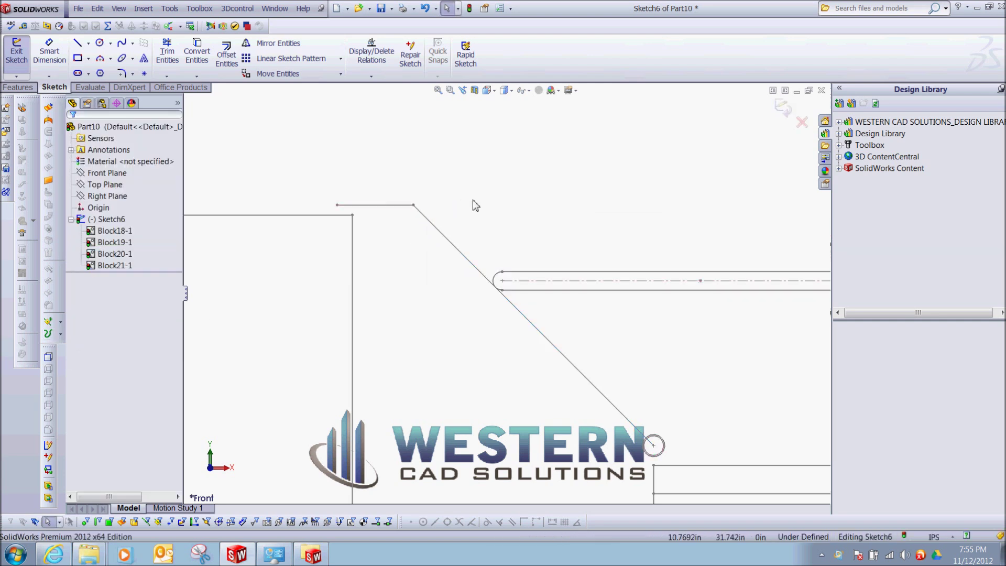
Step: Make the slot's right arc tangent to the rectangle block's middle line
{"action": "scroll", "coordinate": [507, 282], "scroll_direction": "up", "scroll_amount": 4}
{"action": "scroll", "coordinate": [725, 329], "scroll_direction": "down", "scroll_amount": 3}
{"action": "left_click", "coordinate": [706, 267]}
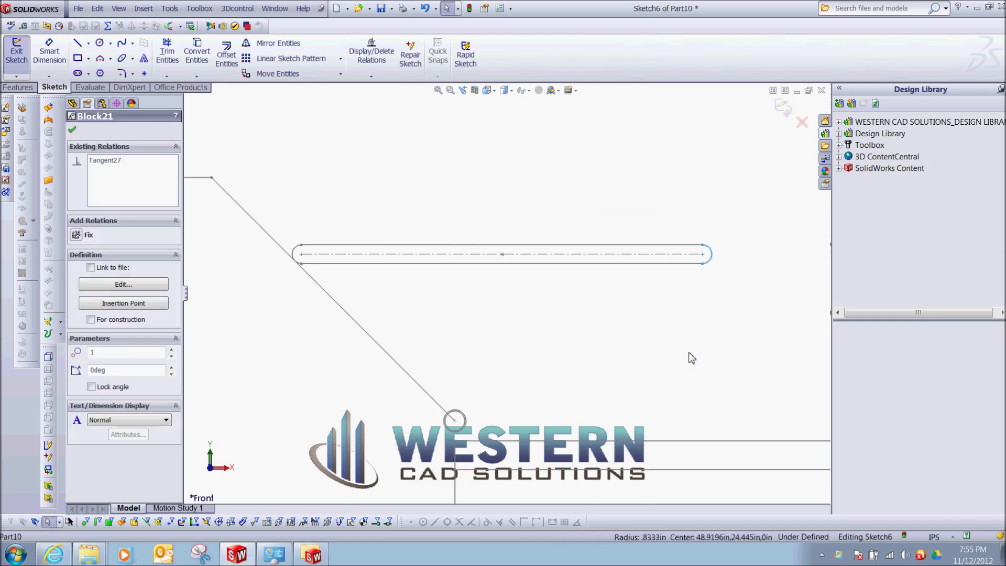
{"action": "left_click", "coordinate": [678, 471], "text": "ctrl"}
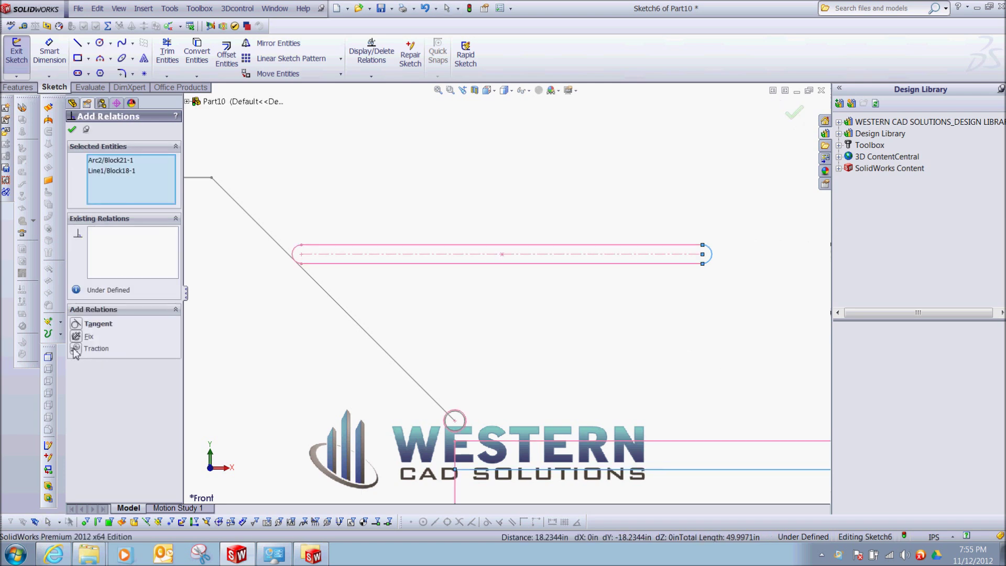
{"action": "left_click", "coordinate": [77, 324]}
{"action": "scroll", "coordinate": [504, 229], "scroll_direction": "up", "scroll_amount": 6}
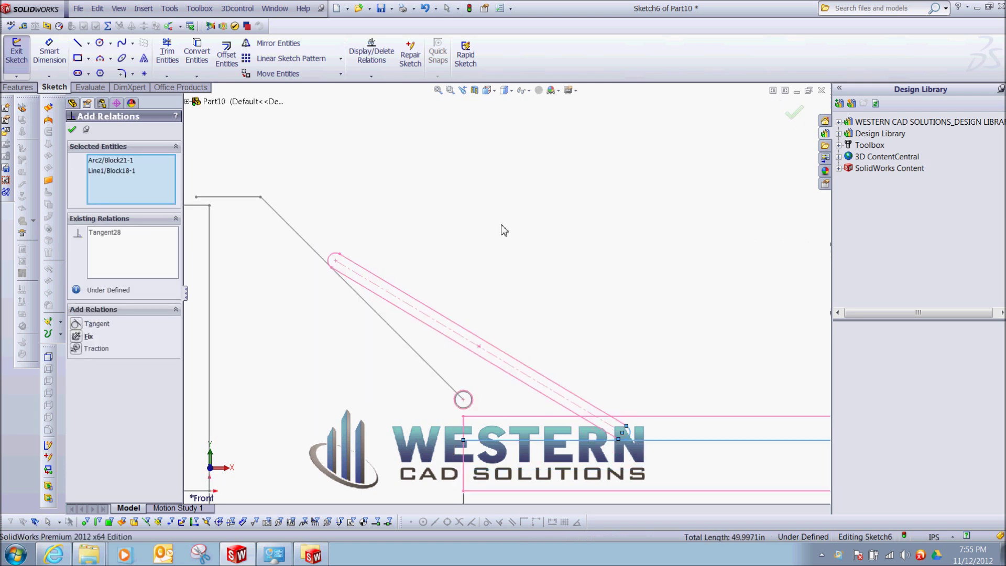
{"action": "scroll", "coordinate": [527, 398], "scroll_direction": "down", "scroll_amount": 2}
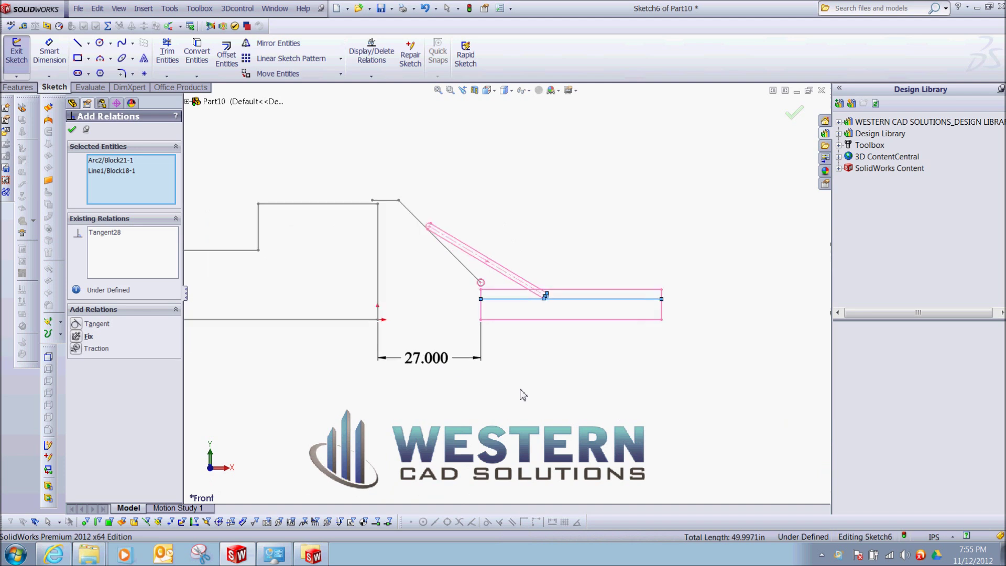
{"action": "key", "text": "Escape"}
{"action": "left_click", "coordinate": [545, 296]}
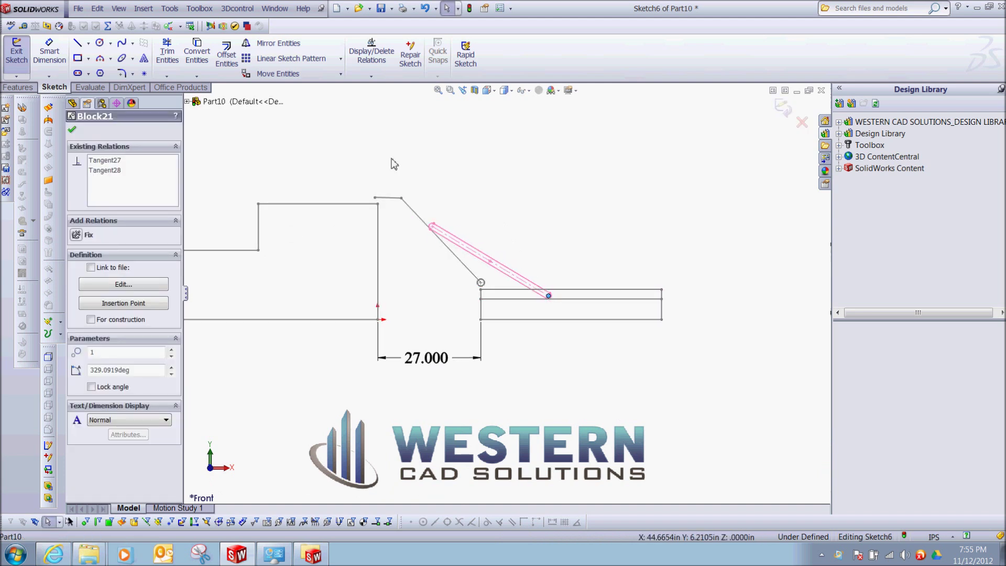
{"action": "left_click", "coordinate": [429, 249]}
Step: Dimension the slanted linkage at 135° to the lower block's top edge, then drag-test the slot
{"action": "key", "text": "s"}
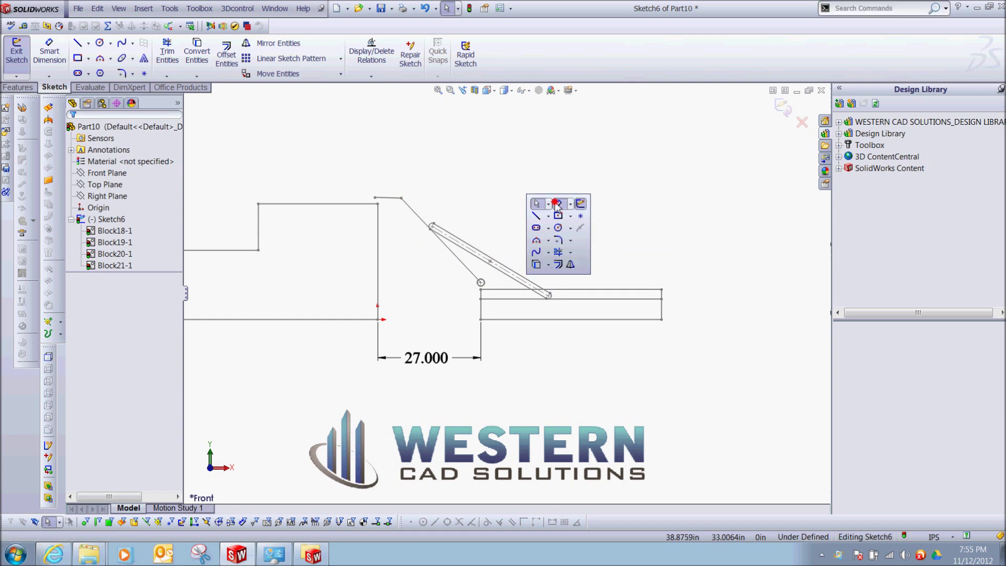
{"action": "left_click", "coordinate": [556, 204]}
{"action": "left_click", "coordinate": [575, 289]}
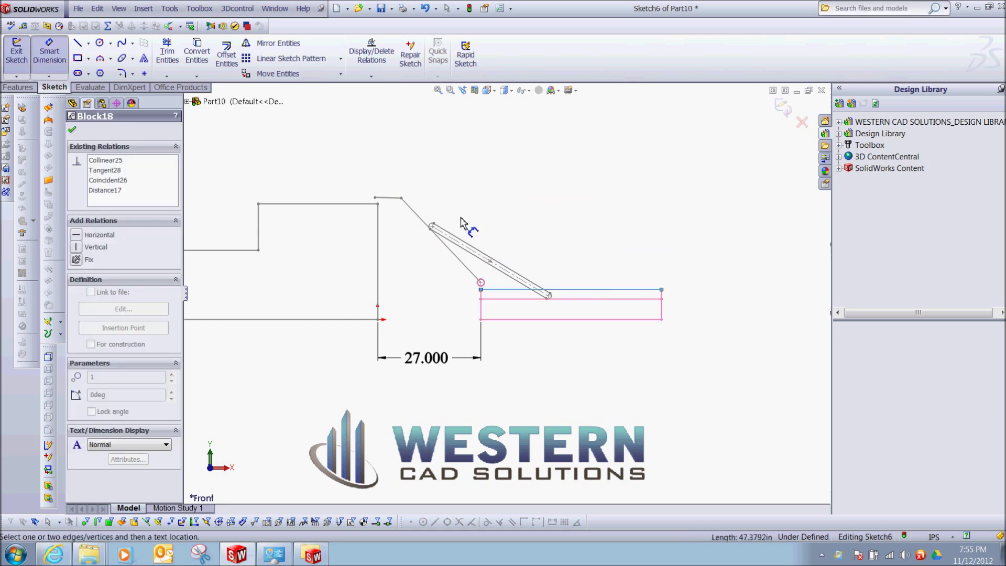
{"action": "left_click", "coordinate": [422, 221]}
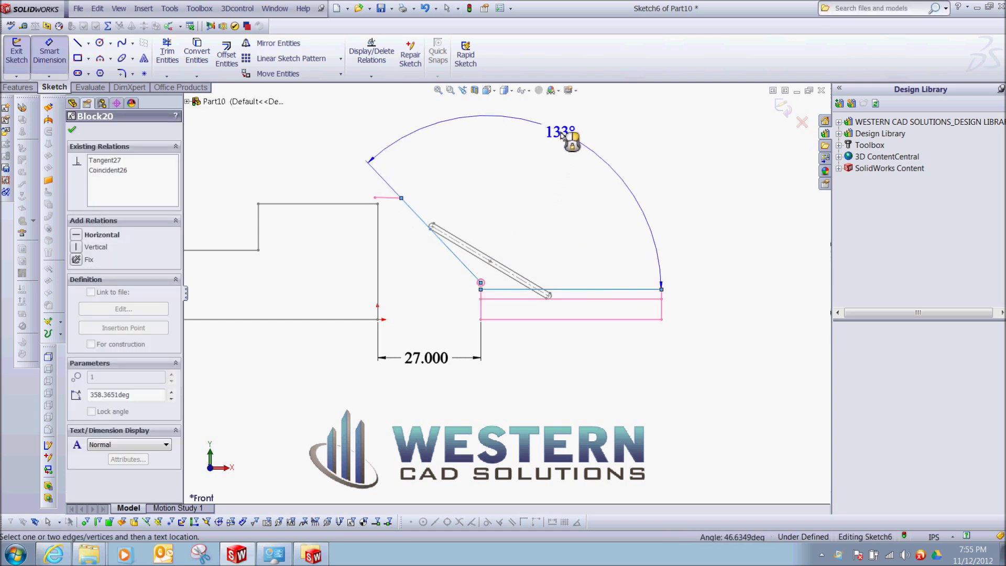
{"action": "left_click", "coordinate": [561, 137]}
{"action": "type", "text": "135"}
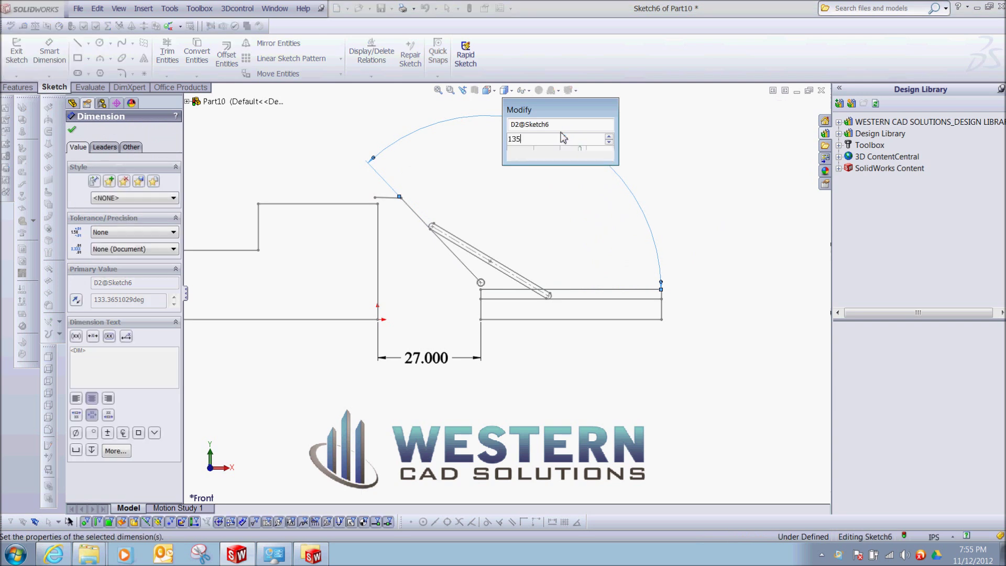
{"action": "key", "text": "Return"}
{"action": "key", "text": "Escape"}
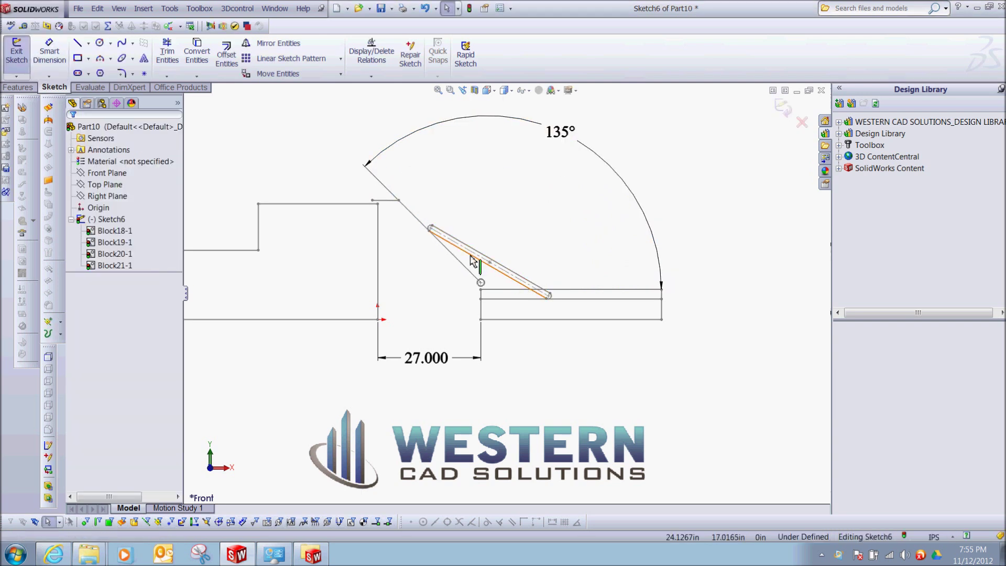
{"action": "left_click_drag", "start_coordinate": [550, 298], "coordinate": [633, 291]}
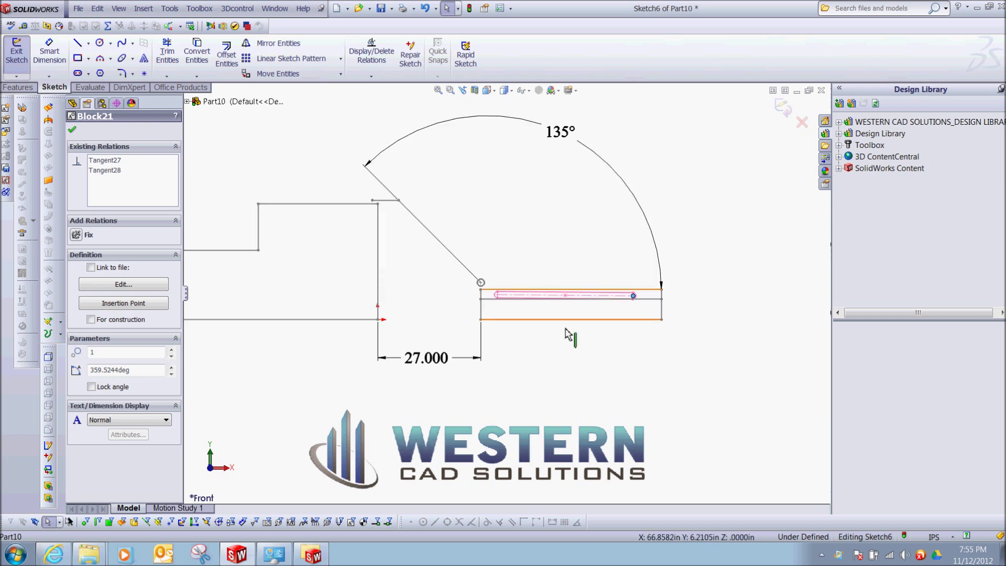
Step: Add a Horizontal relation to the slot block's centre line
{"action": "key", "text": "Escape"}
{"action": "scroll", "coordinate": [523, 328], "scroll_direction": "down", "scroll_amount": 5}
{"action": "left_click", "coordinate": [490, 256]}
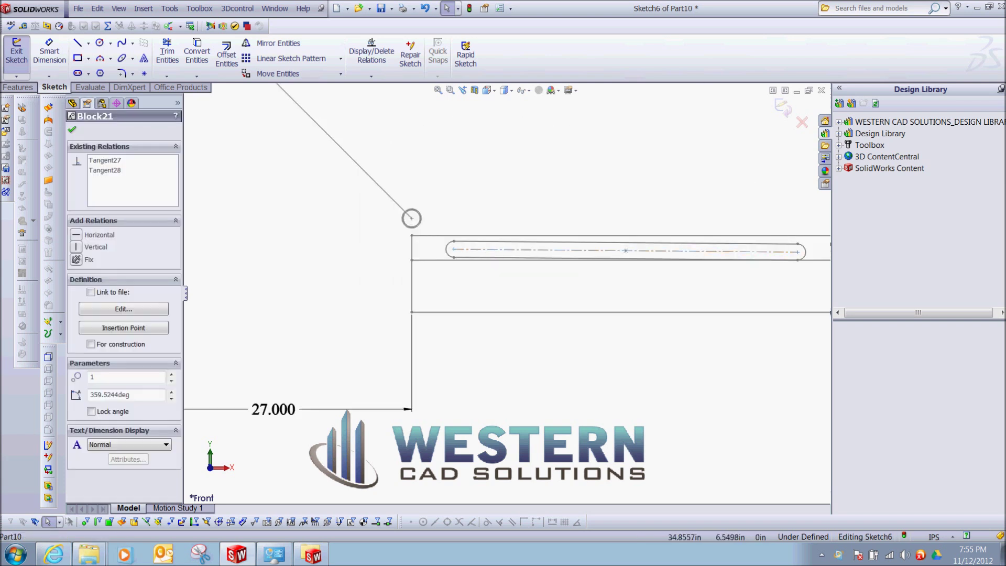
{"action": "left_click", "coordinate": [76, 236]}
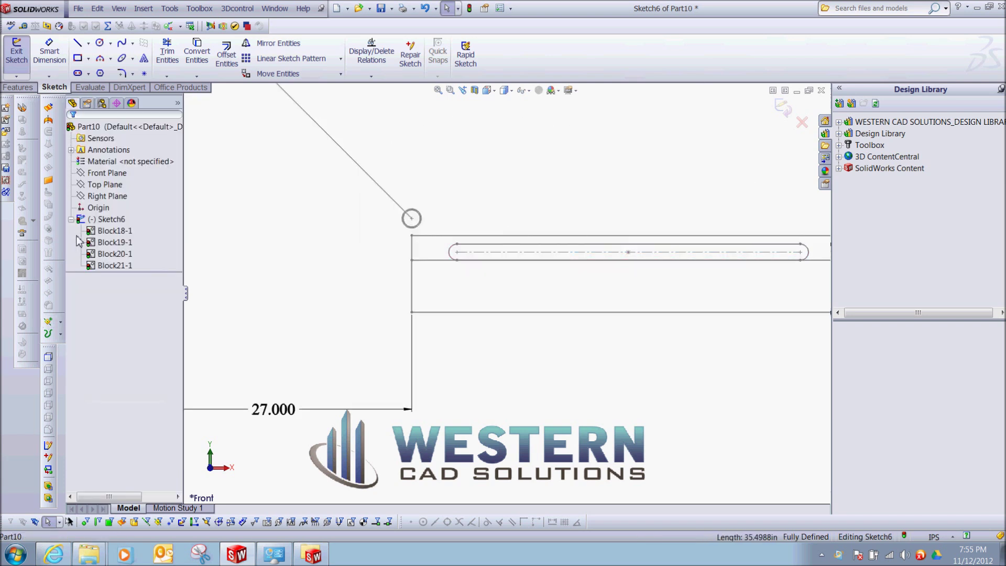
Step: Delete the 135° angle dimension and drag the linkage corner to test the mechanism
{"action": "scroll", "coordinate": [476, 359], "scroll_direction": "up", "scroll_amount": 3}
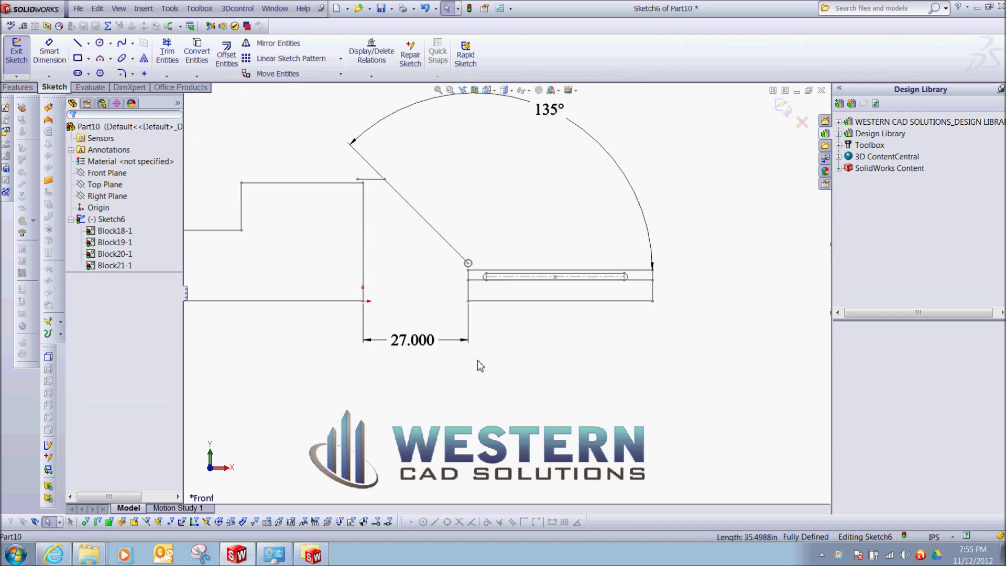
{"action": "left_click", "coordinate": [550, 108]}
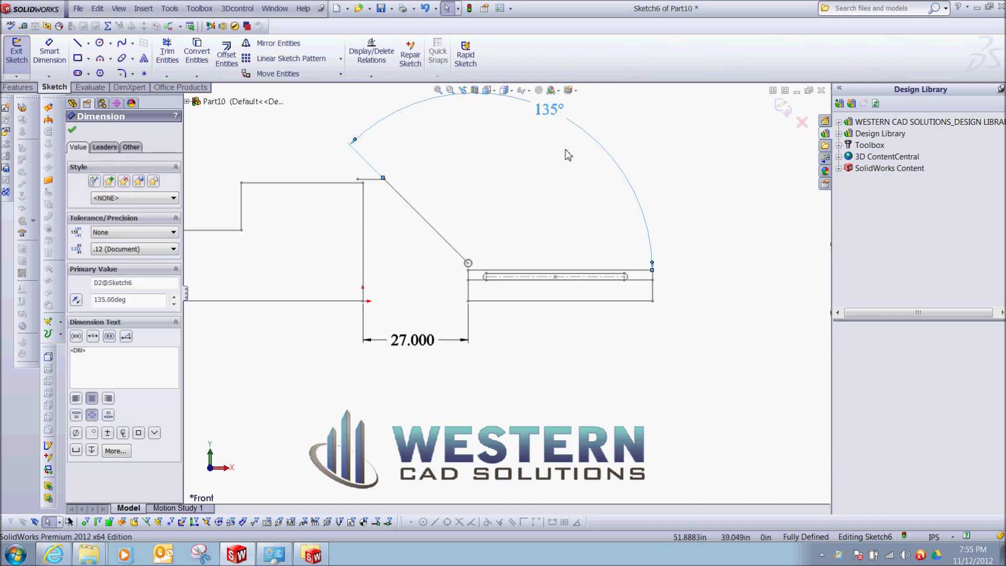
{"action": "key", "text": "Delete"}
{"action": "scroll", "coordinate": [456, 217], "scroll_direction": "up", "scroll_amount": 2}
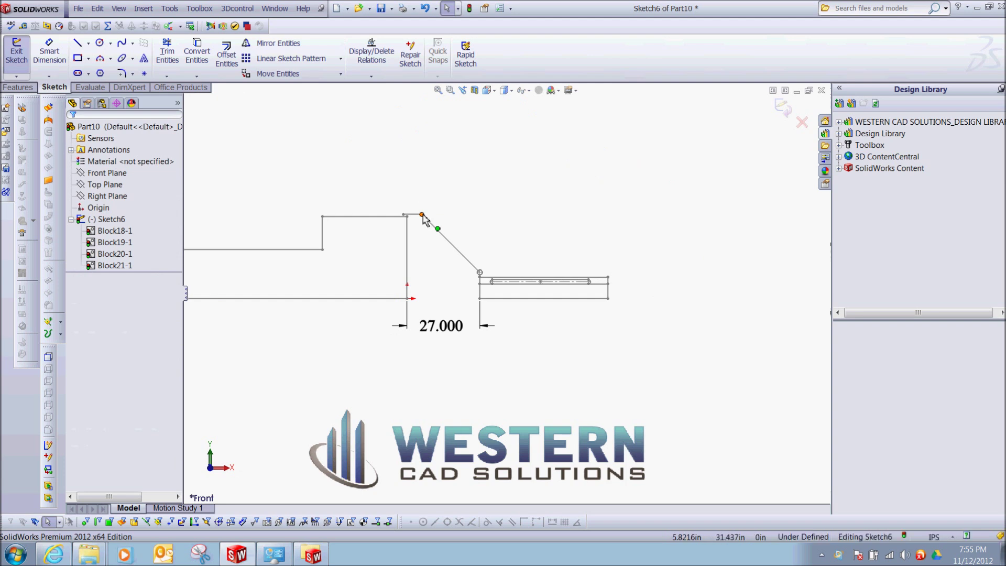
{"action": "mouse_move", "coordinate": [419, 215]}
{"action": "left_mouse_down"}
{"action": "mouse_move", "coordinate": [439, 205]}
{"action": "mouse_move", "coordinate": [448, 218]}
{"action": "mouse_move", "coordinate": [413, 216]}
{"action": "left_mouse_up"}
{"action": "scroll", "coordinate": [599, 310], "scroll_direction": "down", "scroll_amount": 3}
{"action": "key", "text": "Escape"}
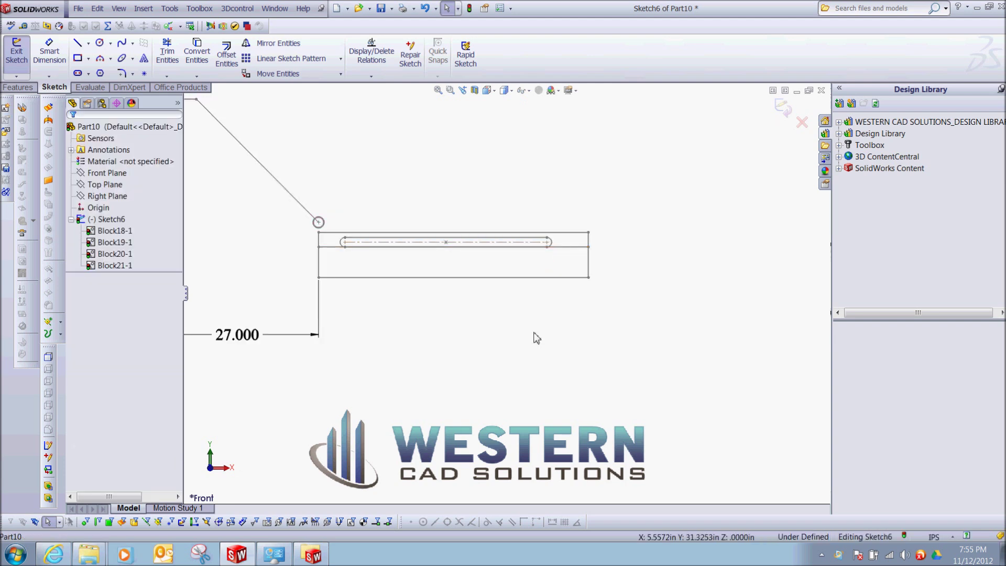
{"action": "key", "text": "s"}
{"action": "left_click", "coordinate": [566, 341]}
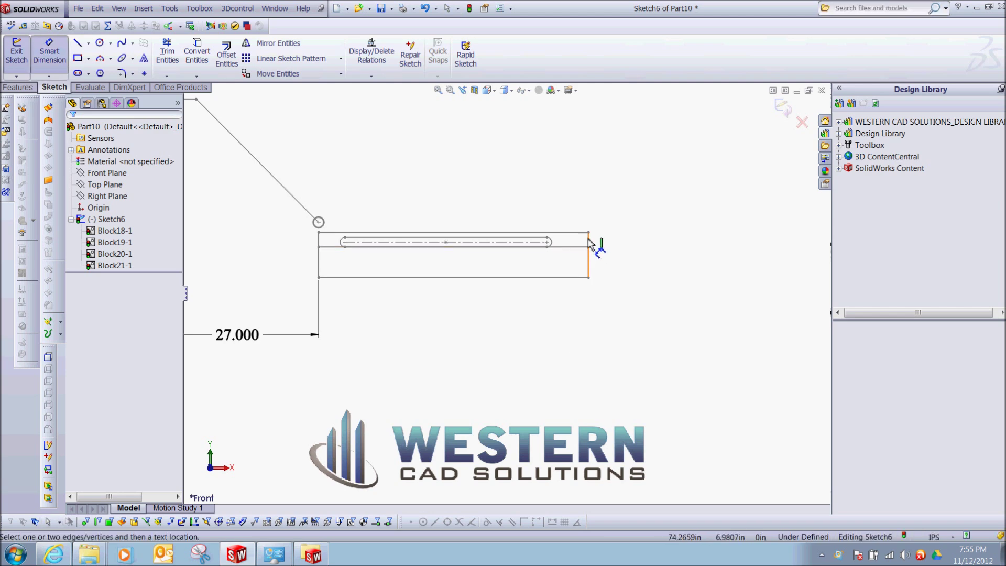
Step: Add a 7.262 distance from the rectangle's right edge to the slot's end point
{"action": "left_click", "coordinate": [588, 241]}
{"action": "left_click", "coordinate": [548, 243]}
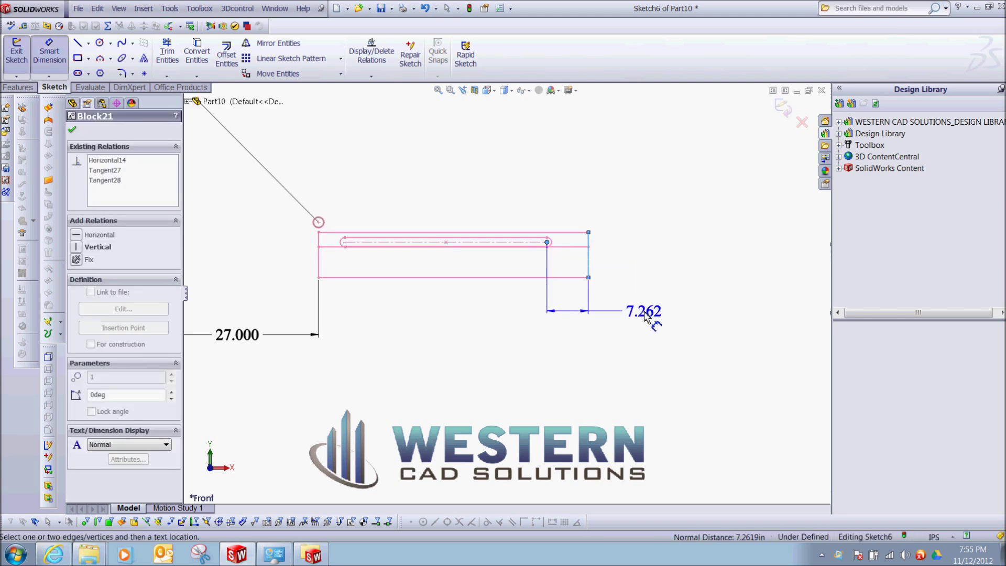
{"action": "left_click", "coordinate": [646, 315]}
{"action": "left_click", "coordinate": [596, 332]}
{"action": "key", "text": "Escape"}
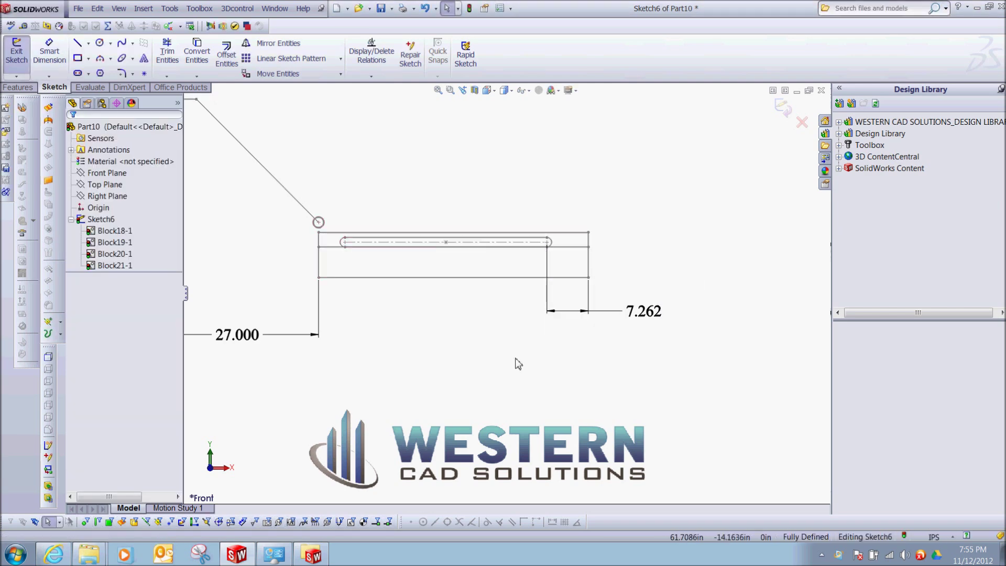
Step: Select the slanted linkage line and block to check their relations
{"action": "scroll", "coordinate": [501, 353], "scroll_direction": "down", "scroll_amount": 3}
{"action": "left_click", "coordinate": [360, 206]}
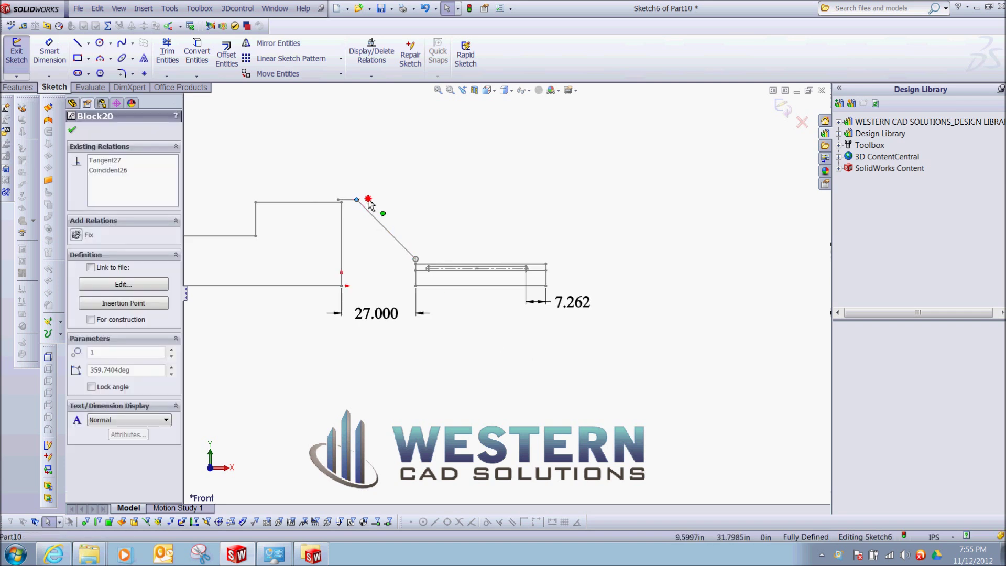
{"action": "left_click", "coordinate": [390, 193]}
{"action": "left_click", "coordinate": [350, 201]}
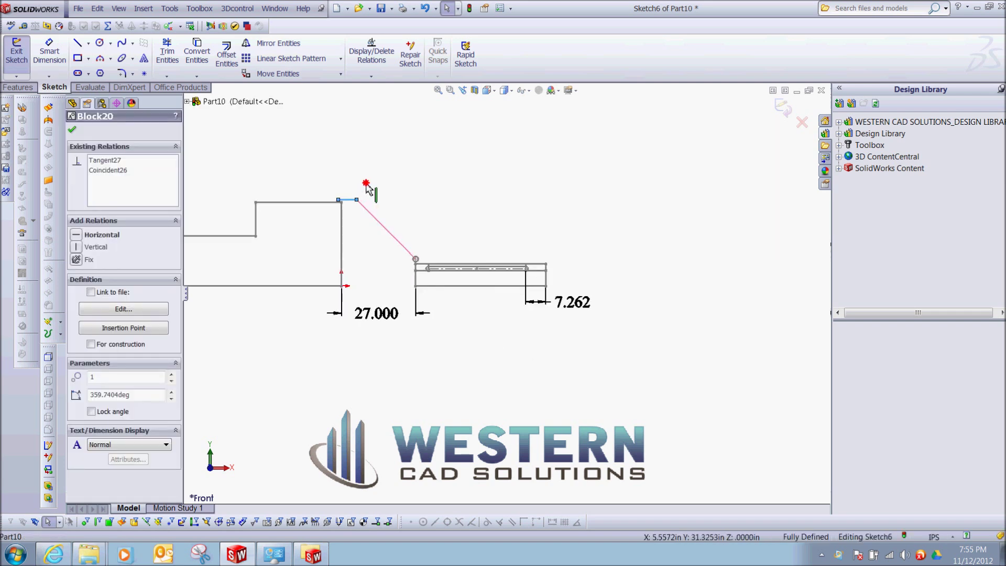
{"action": "key", "text": "Escape"}
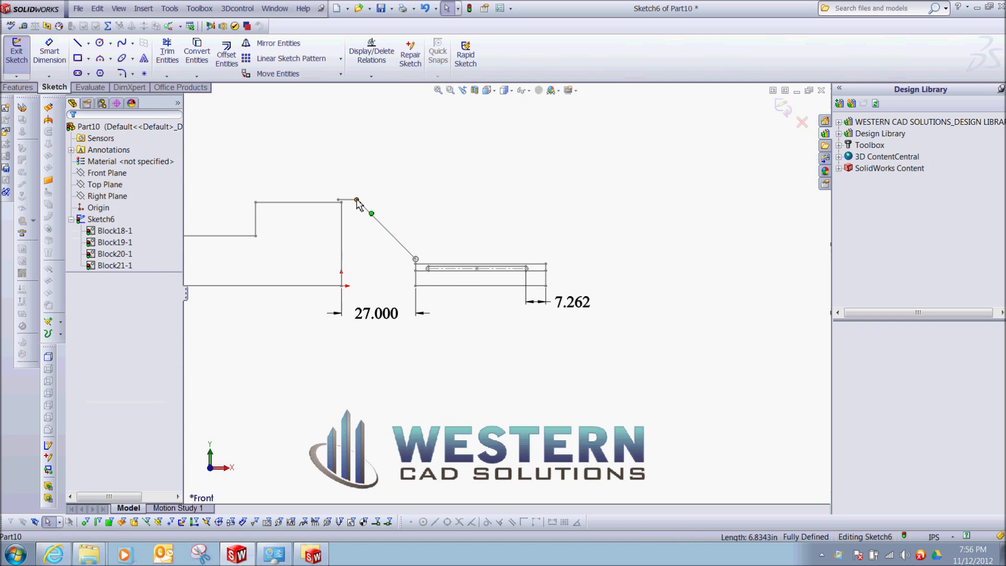
{"action": "left_click", "coordinate": [357, 203]}
{"action": "key", "text": "Escape"}
{"action": "scroll", "coordinate": [560, 341], "scroll_direction": "down", "scroll_amount": 3}
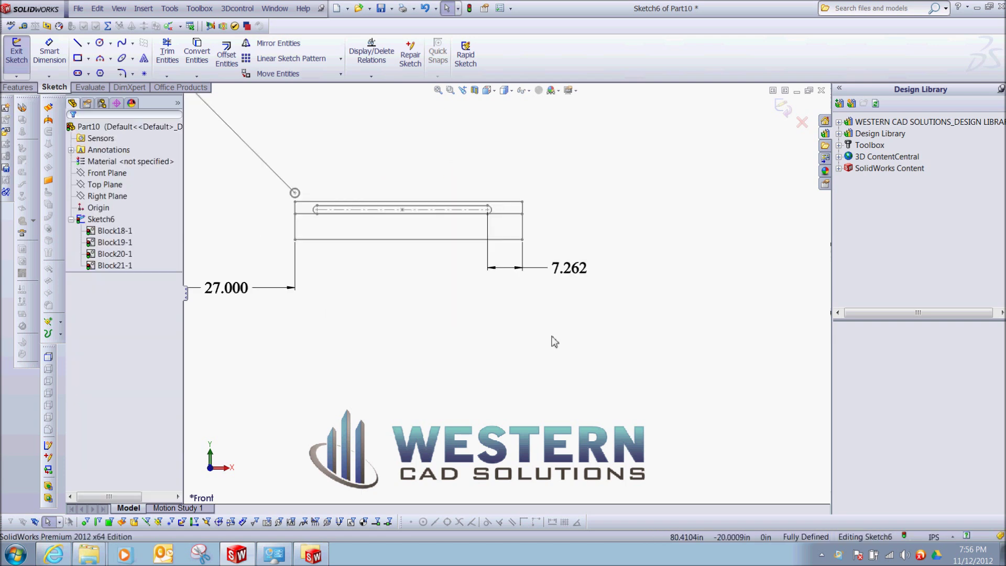
{"action": "scroll", "coordinate": [450, 294], "scroll_direction": "up", "scroll_amount": 3}
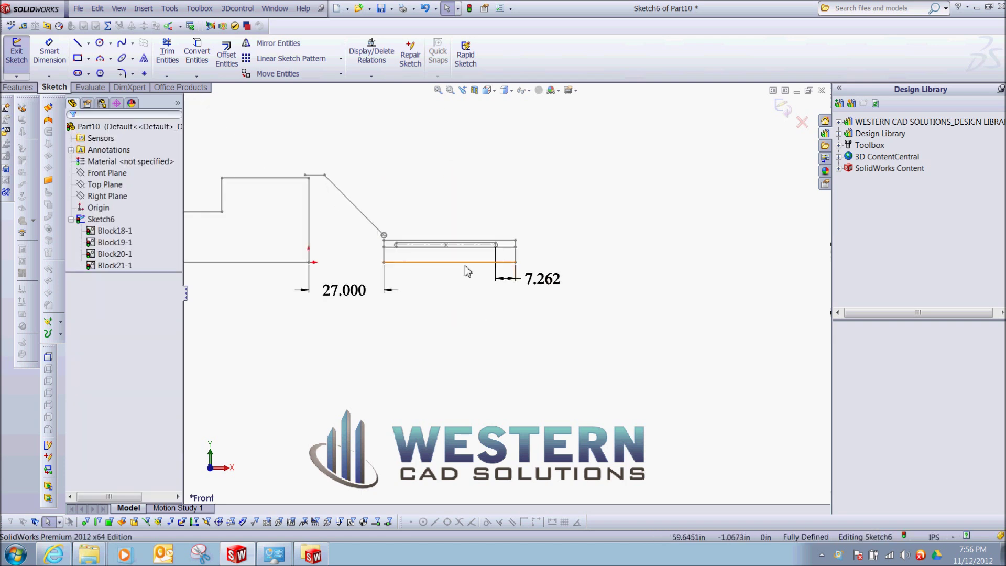
{"action": "scroll", "coordinate": [467, 271], "scroll_direction": "down", "scroll_amount": 3}
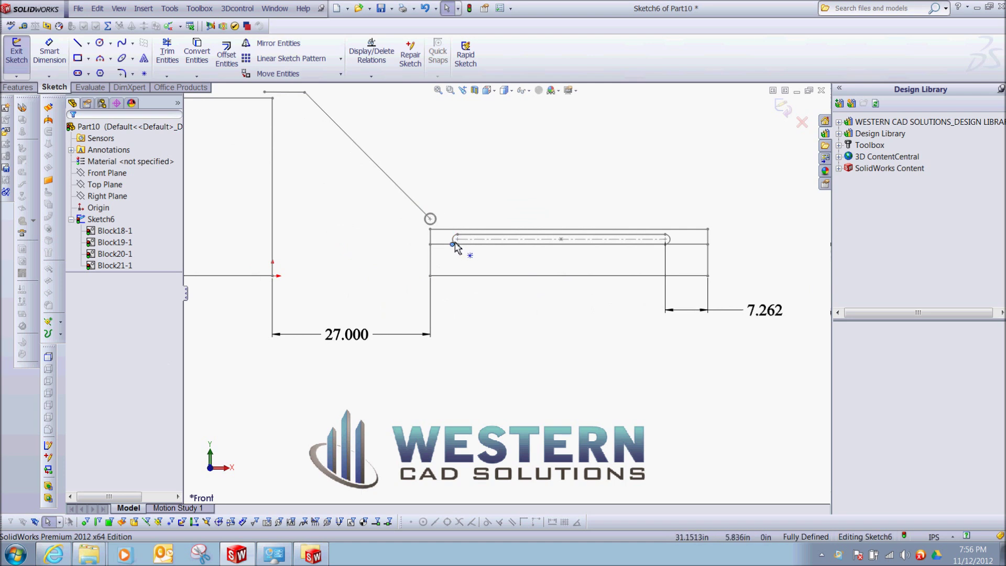
{"action": "scroll", "coordinate": [453, 246], "scroll_direction": "down", "scroll_amount": 2}
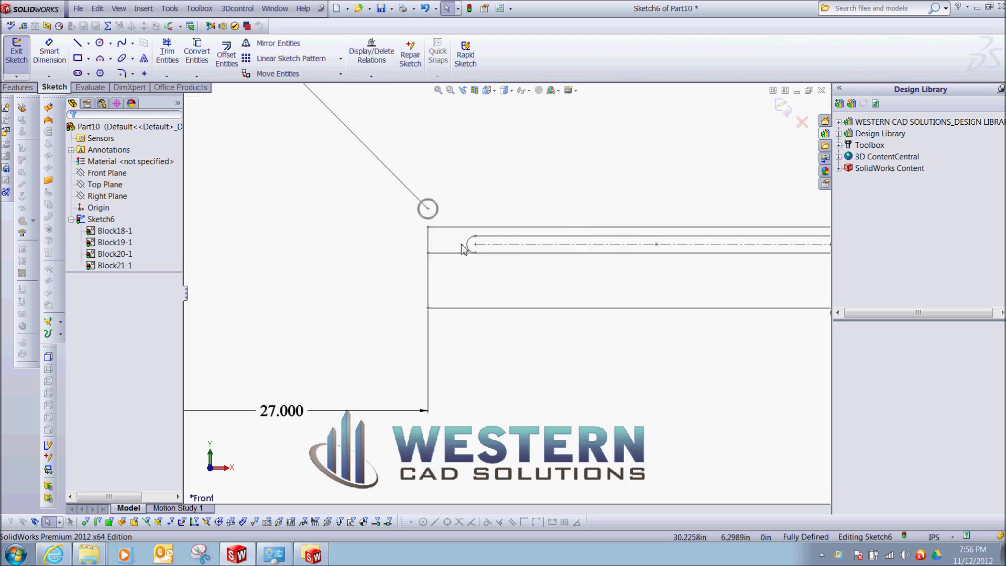
Step: Remove the linkage–slot tangent relation and swing the linkage down across the slot
{"action": "left_click", "coordinate": [468, 246]}
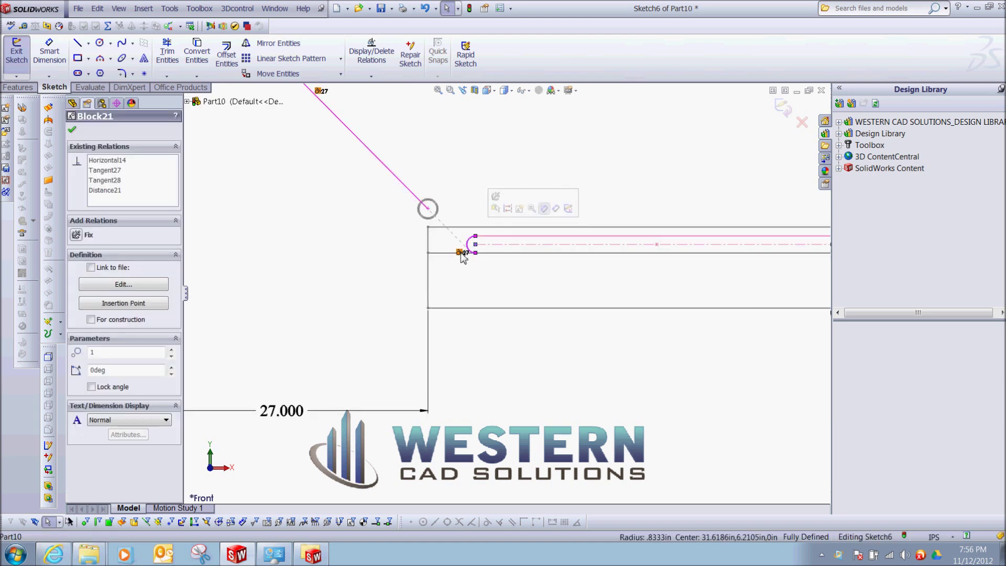
{"action": "key", "text": "Escape"}
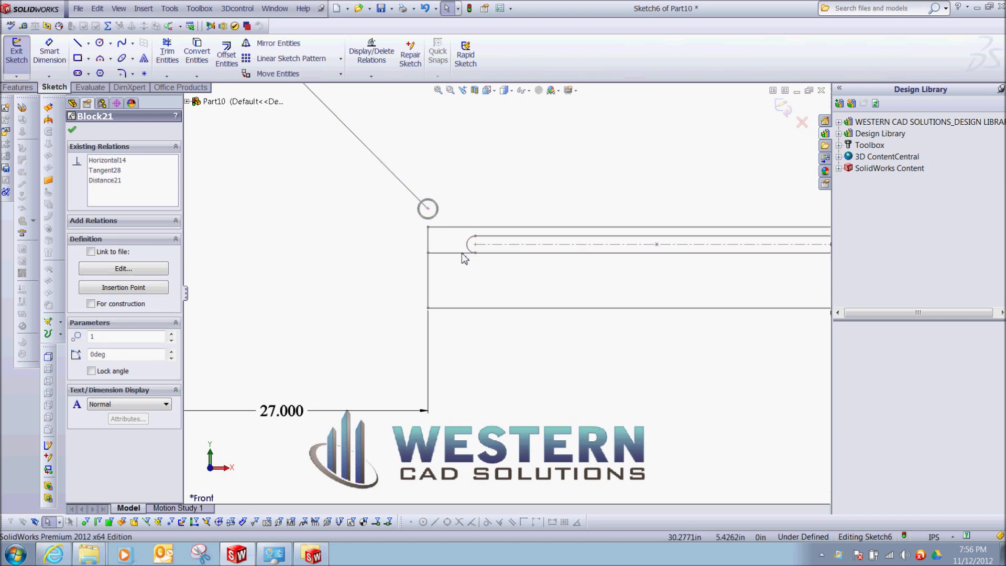
{"action": "scroll", "coordinate": [476, 276], "scroll_direction": "up", "scroll_amount": 5}
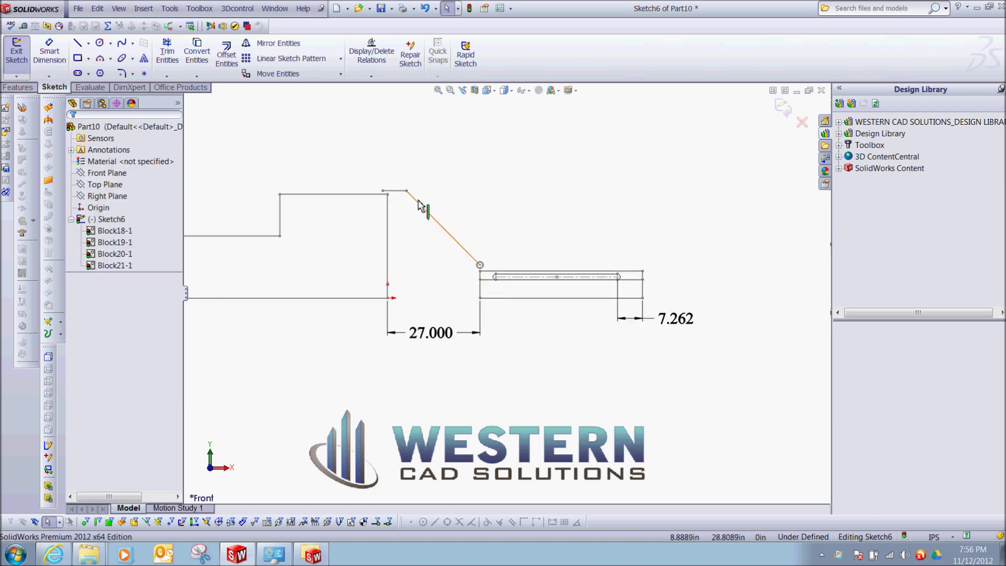
{"action": "left_click_drag", "start_coordinate": [407, 193], "coordinate": [574, 267]}
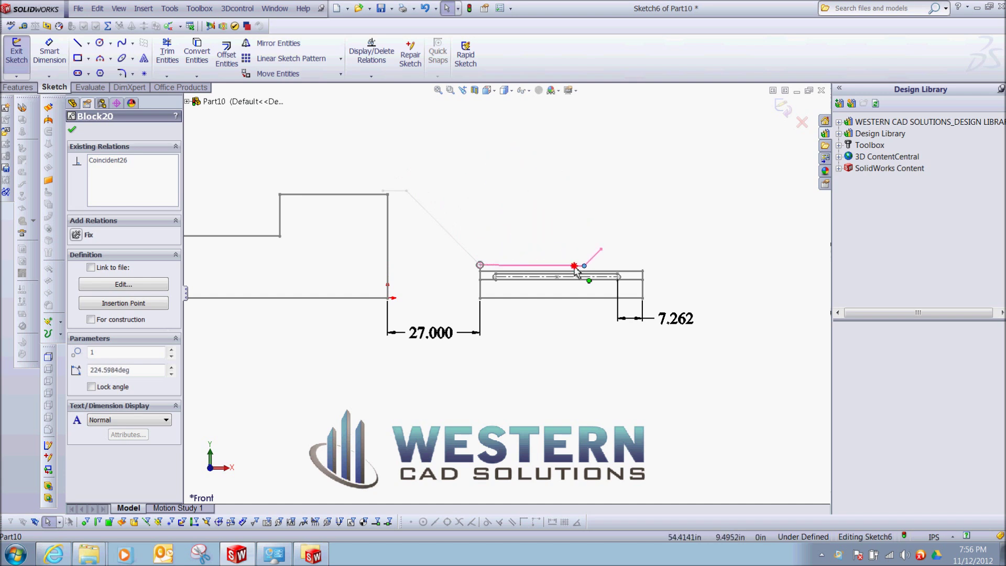
{"action": "key", "text": "Escape"}
Step: Exit Sketch6 and return to part editing
{"action": "scroll", "coordinate": [507, 243], "scroll_direction": "up", "scroll_amount": 3}
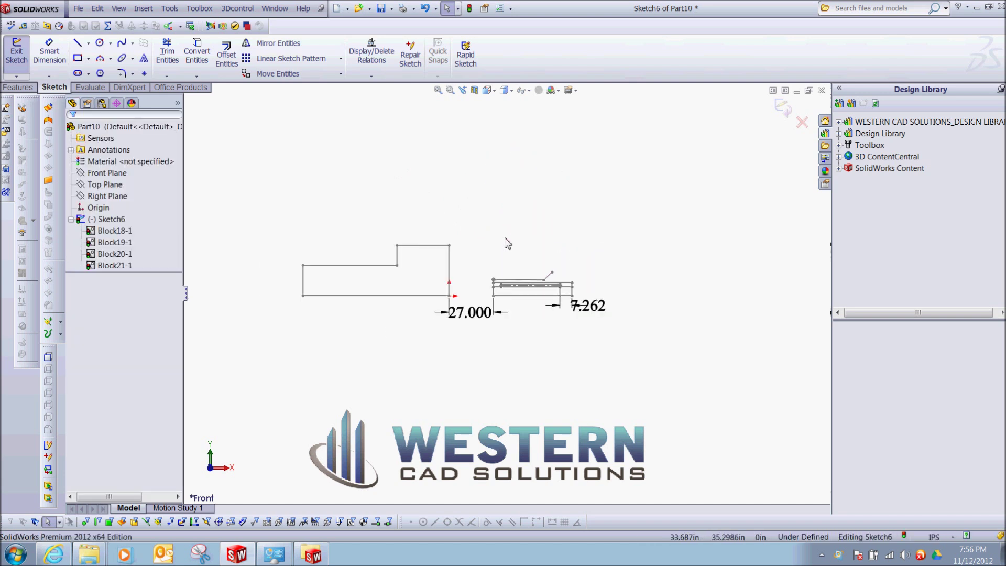
{"action": "left_click", "coordinate": [780, 109]}
{"action": "scroll", "coordinate": [426, 312], "scroll_direction": "down", "scroll_amount": 1}
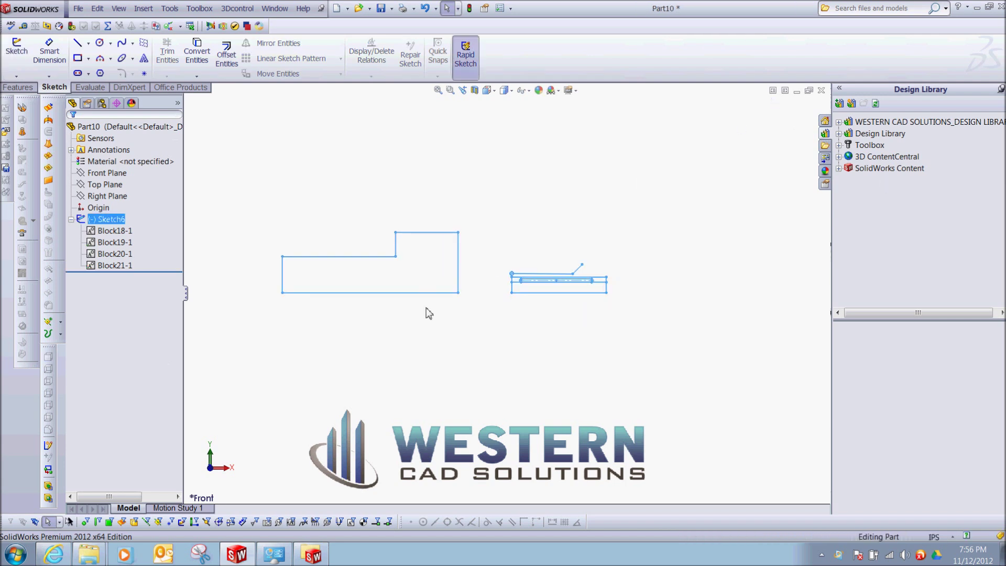